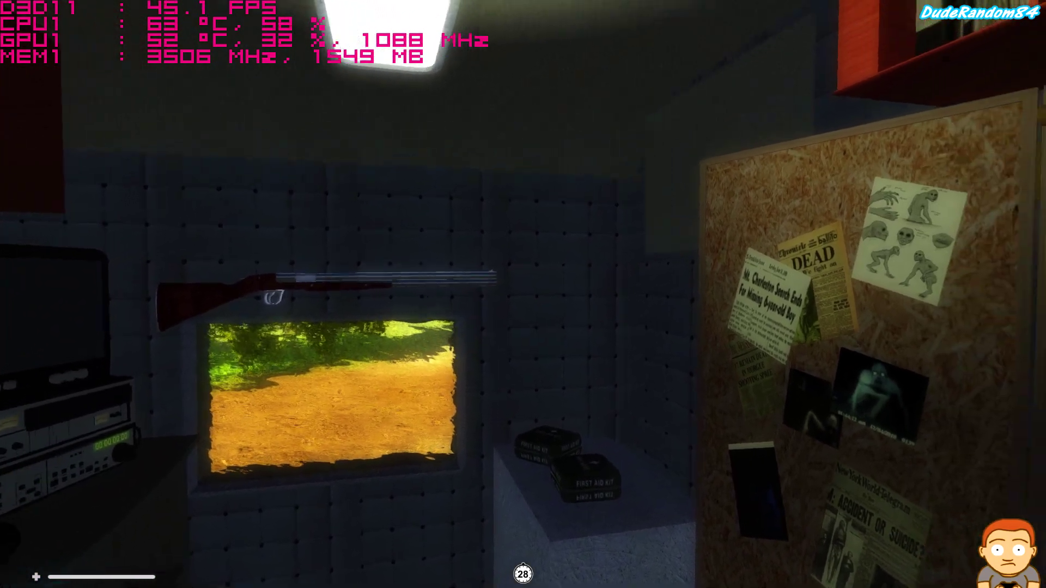
Pause the game with Esc to bring up the Game menu
key("Escape")
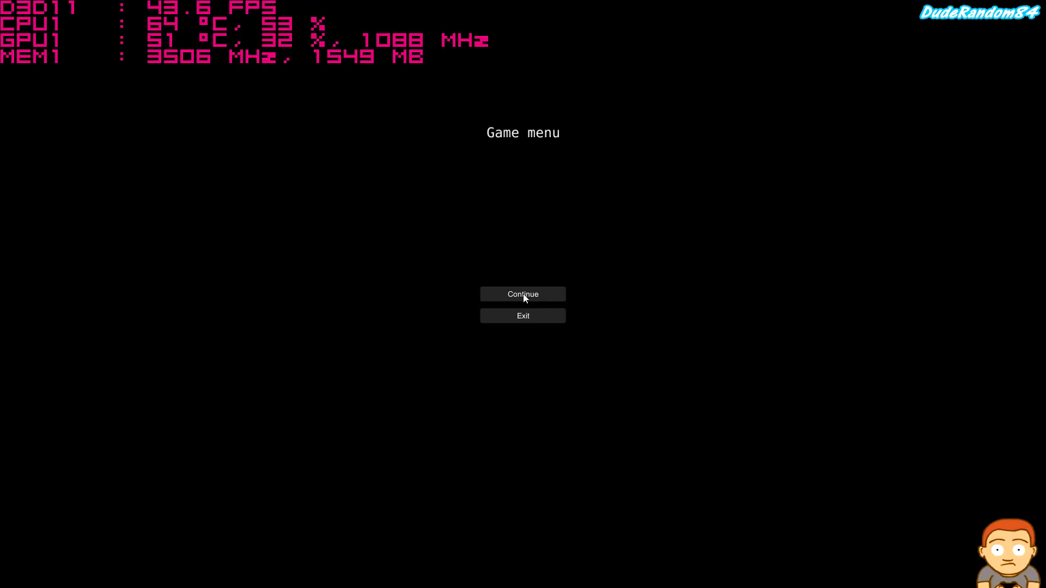
Resume play and set the box of cans down on the van counter
left_click(523, 298)
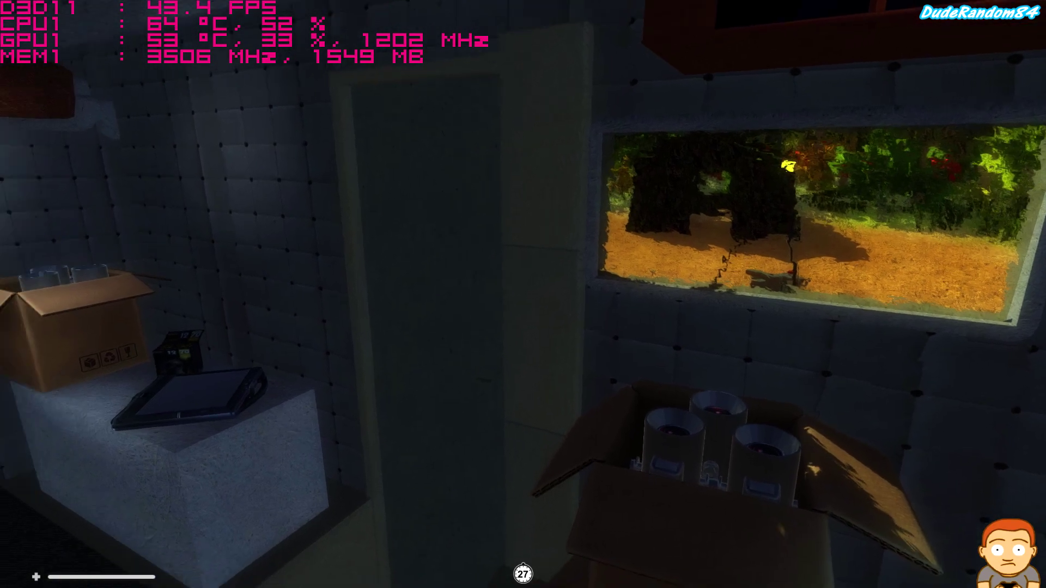
left_click(523, 295)
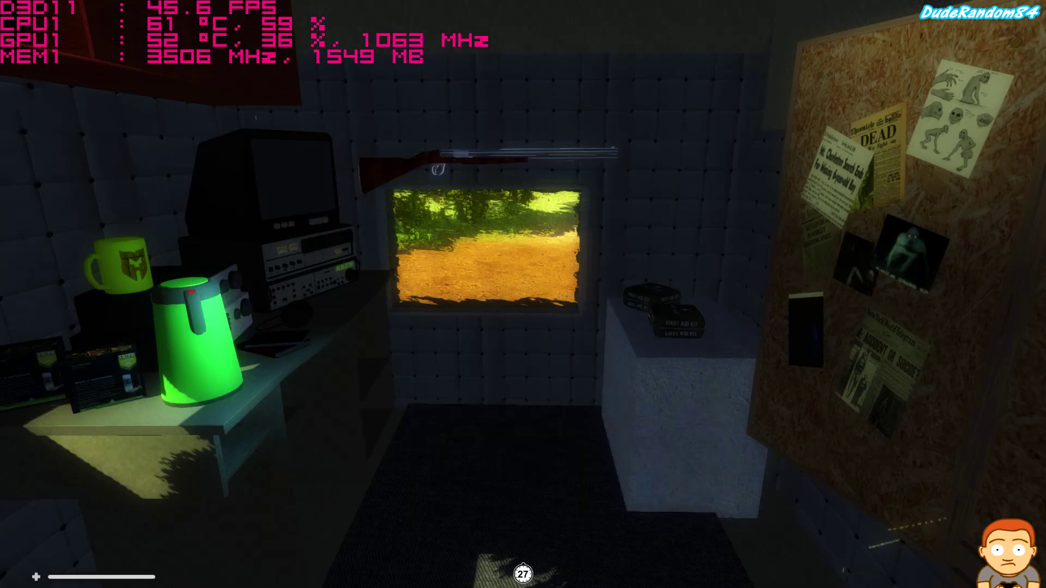
Pick up the rifle, two rifle ammo boxes and both first aid kits
key("g")
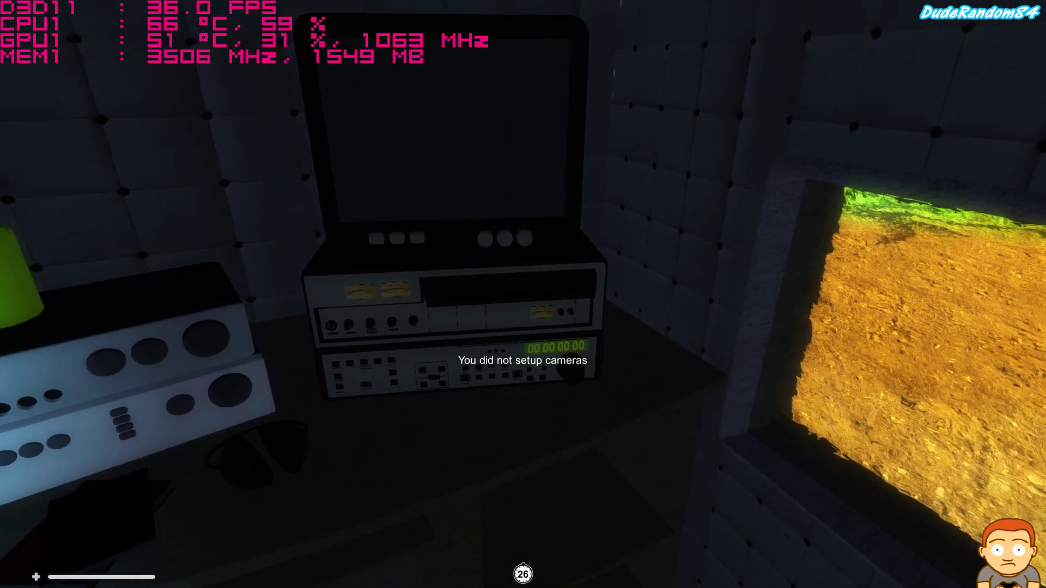
key("e")
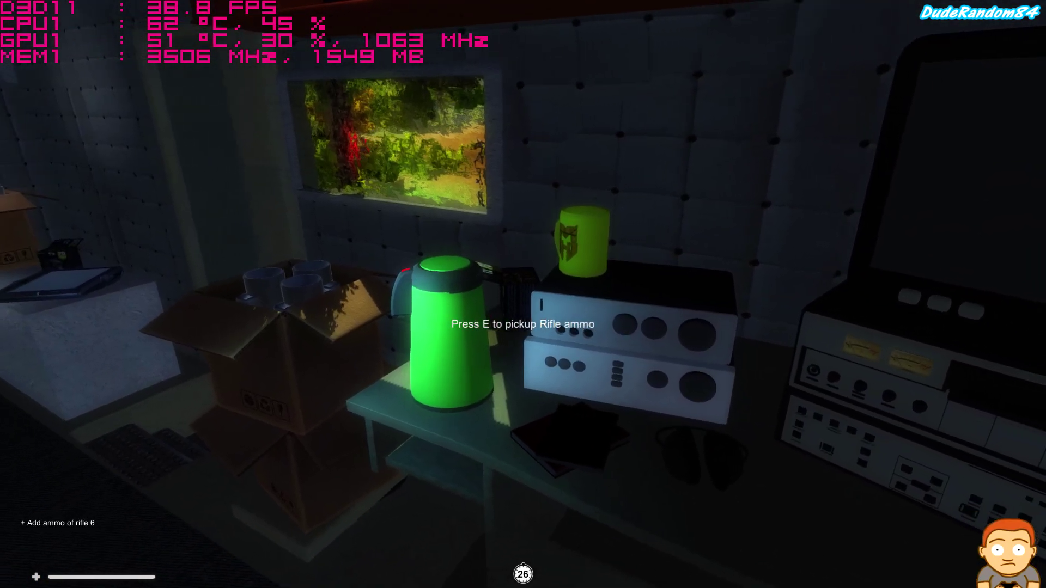
key("e")
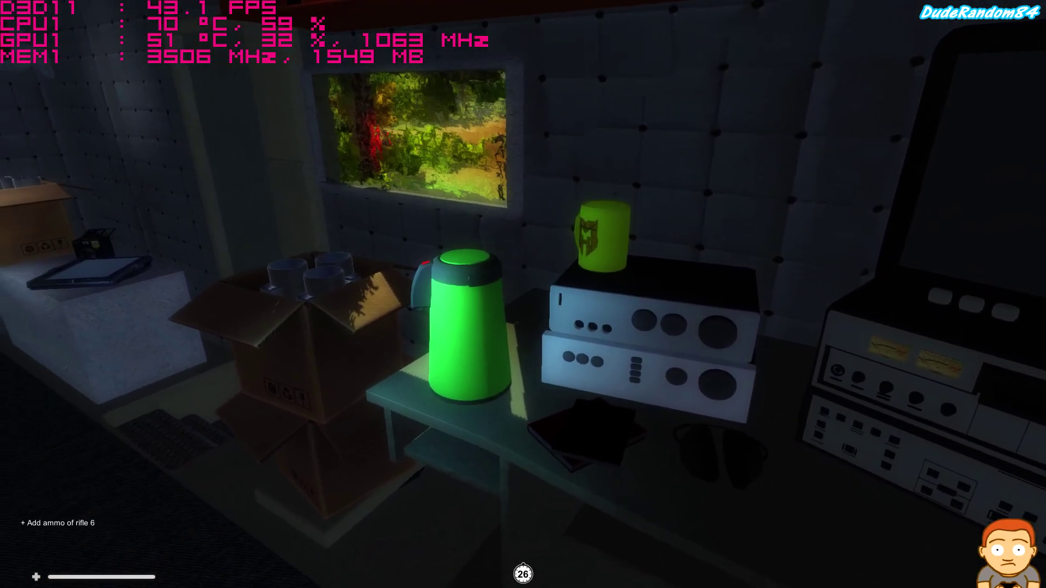
key("e")
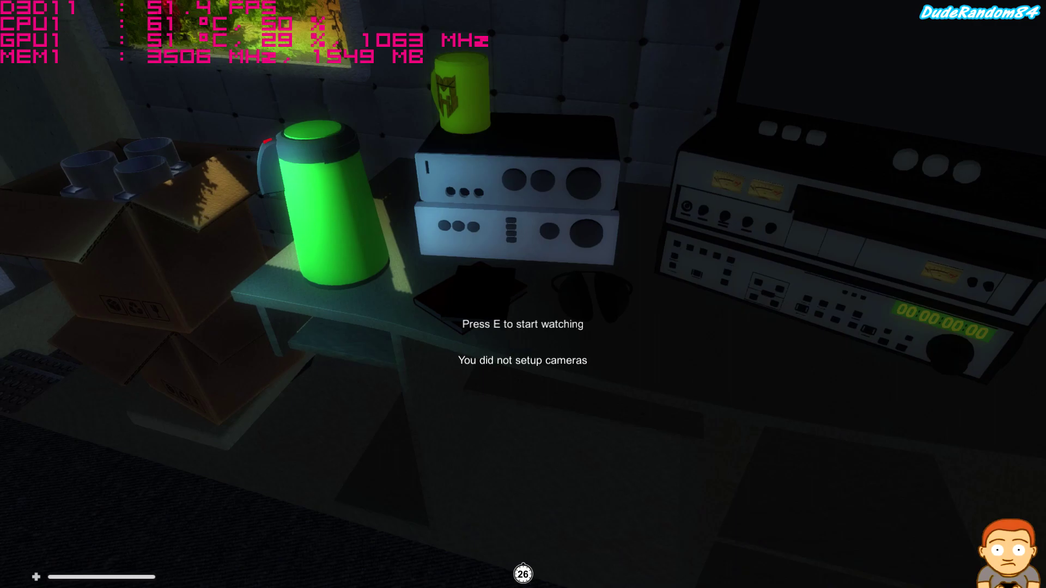
key("e")
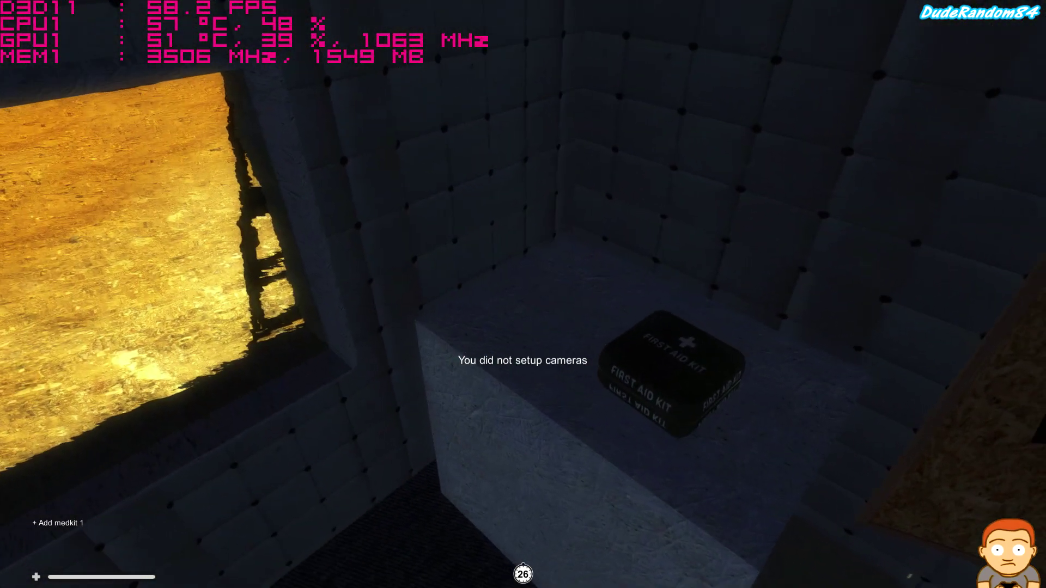
key("e")
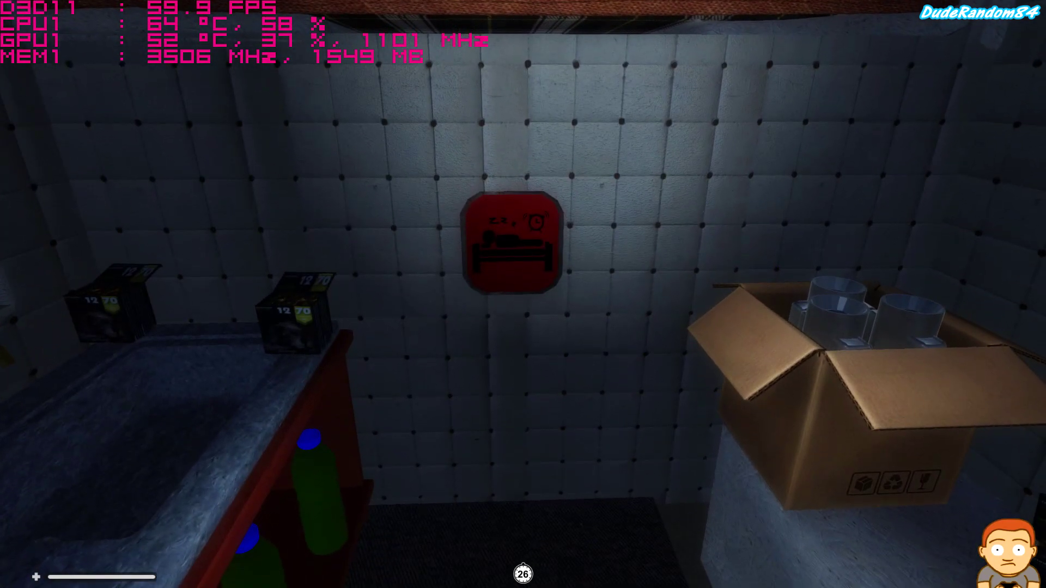
Take all the trail cameras from the box, plus another rifle ammo box from the counter
key("e")
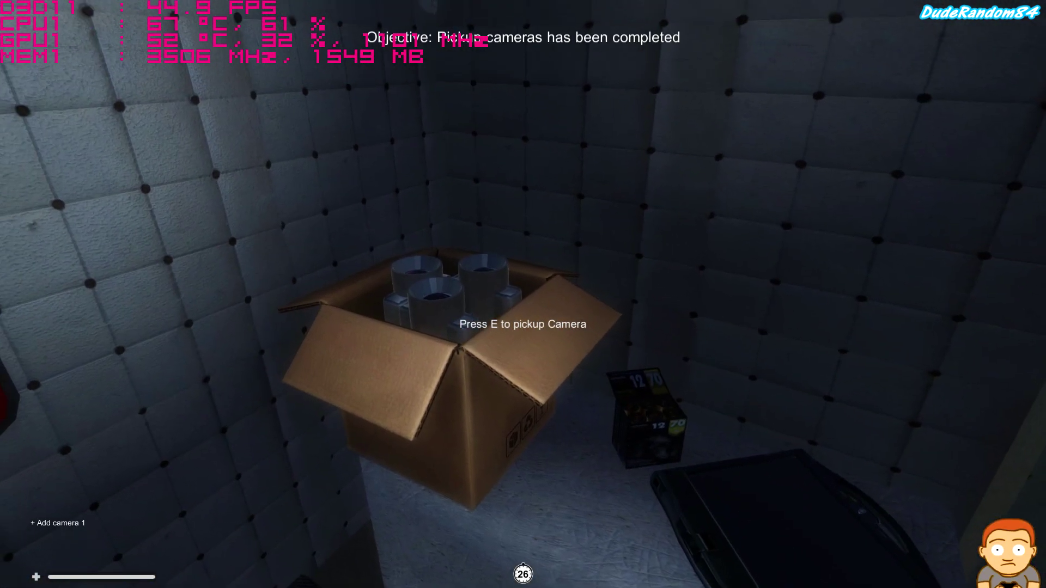
key("e")
key("e")
key("e")
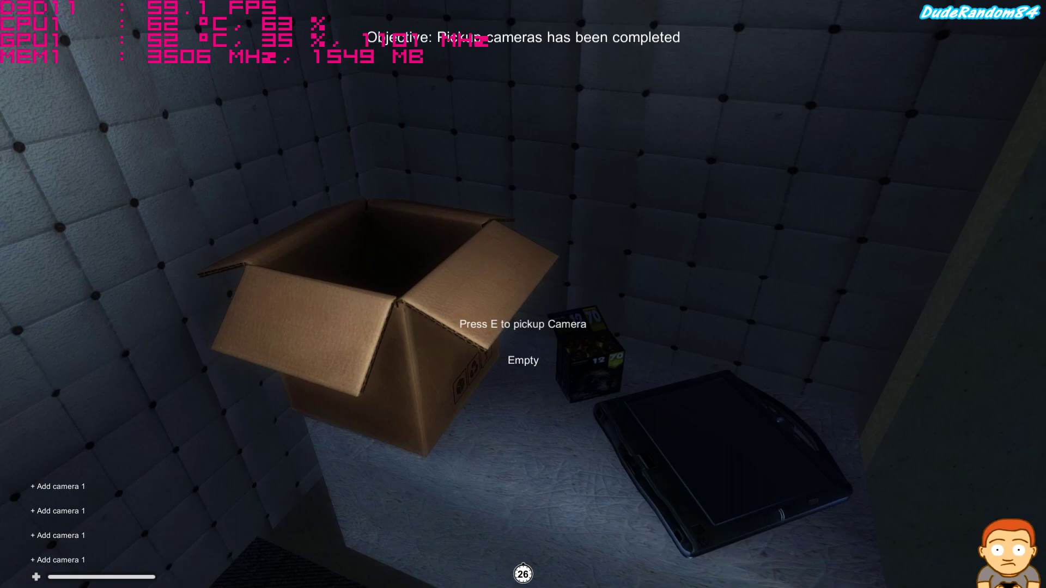
key("e")
key("e")
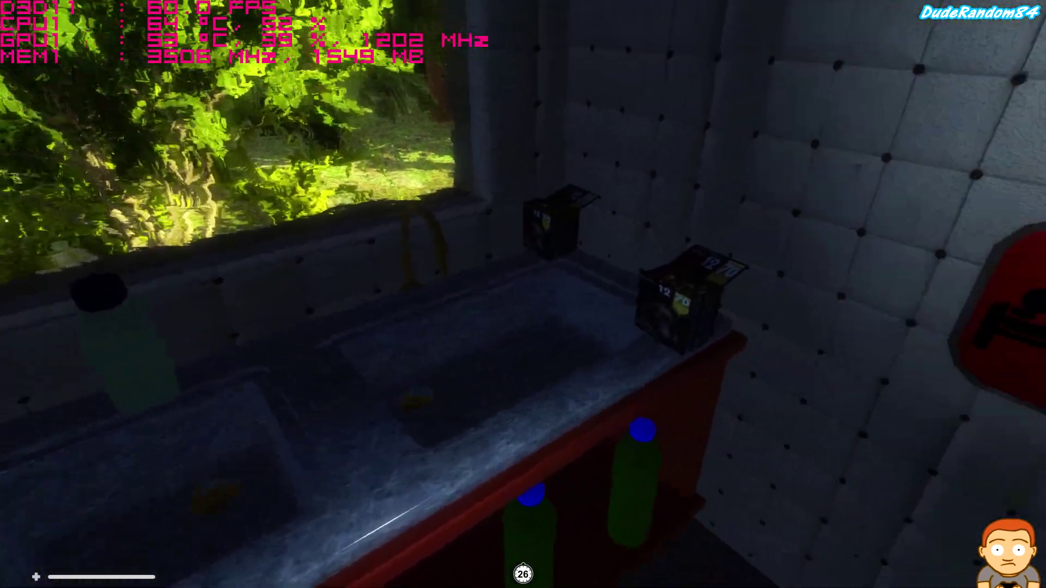
key("e")
key("e")
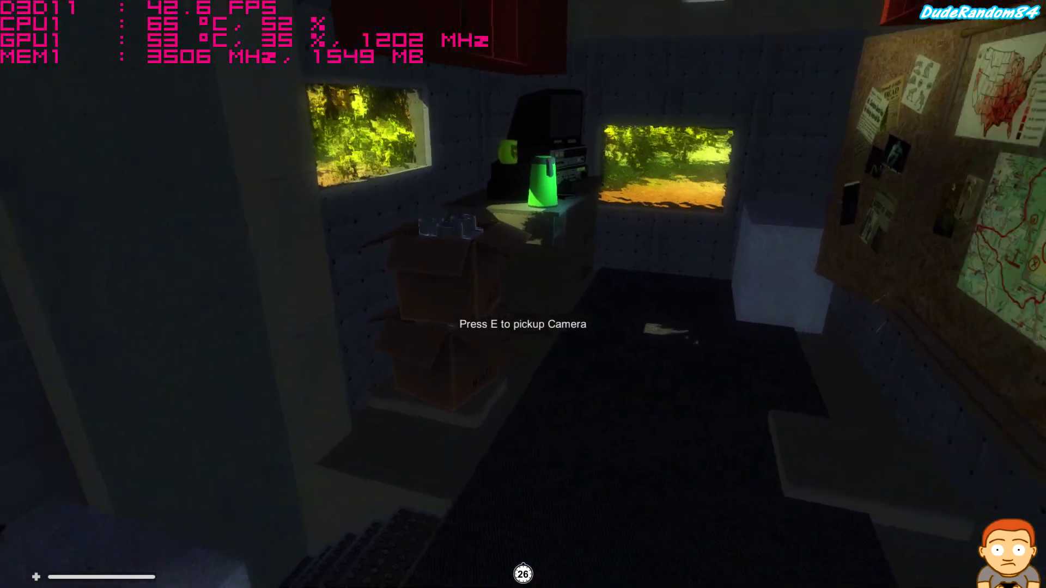
key("e")
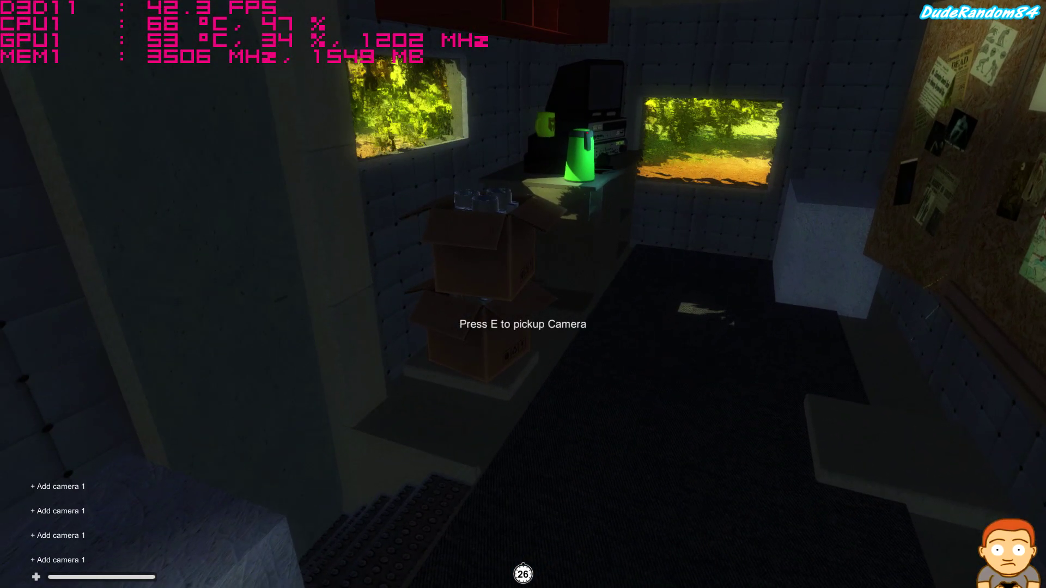
key("w")
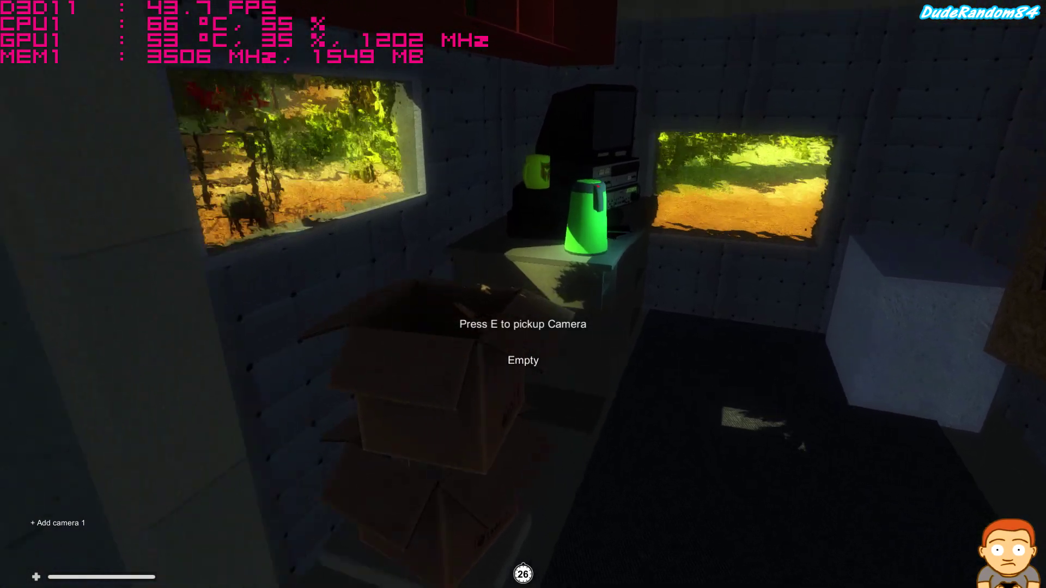
key("e")
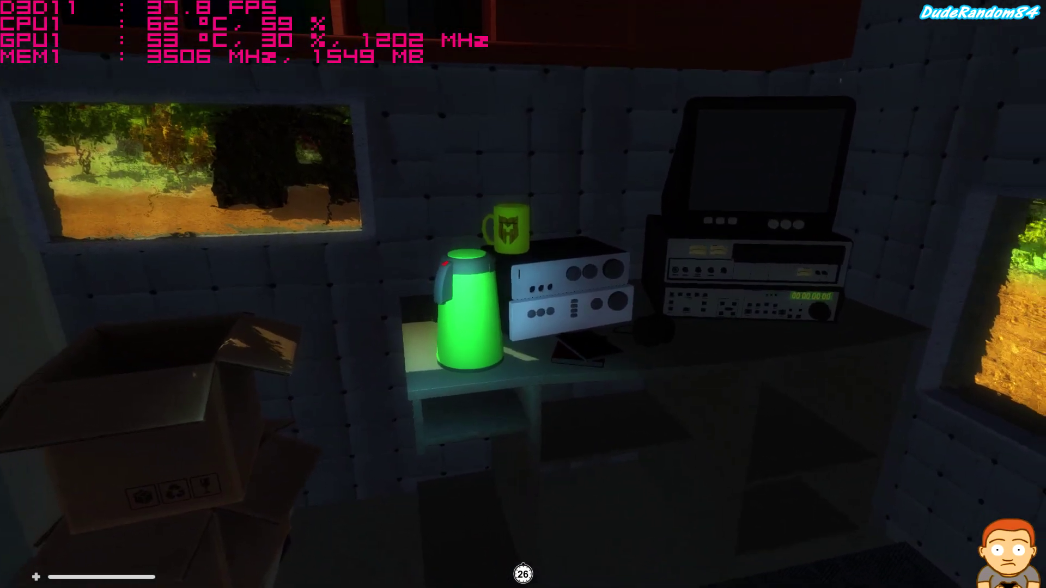
Turn around inside the van and walk out onto the sunny forest path
key("w")
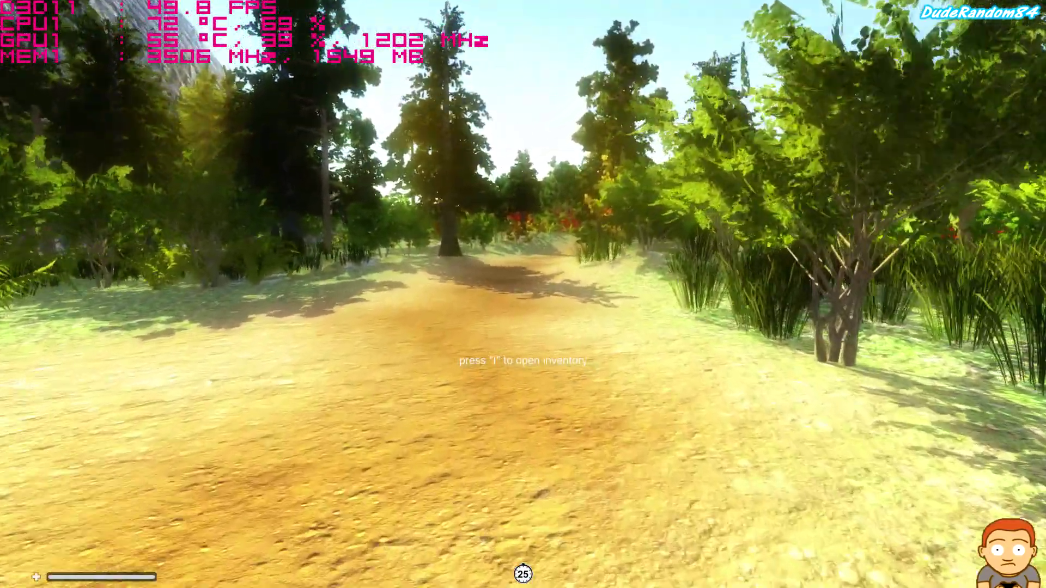
key("i")
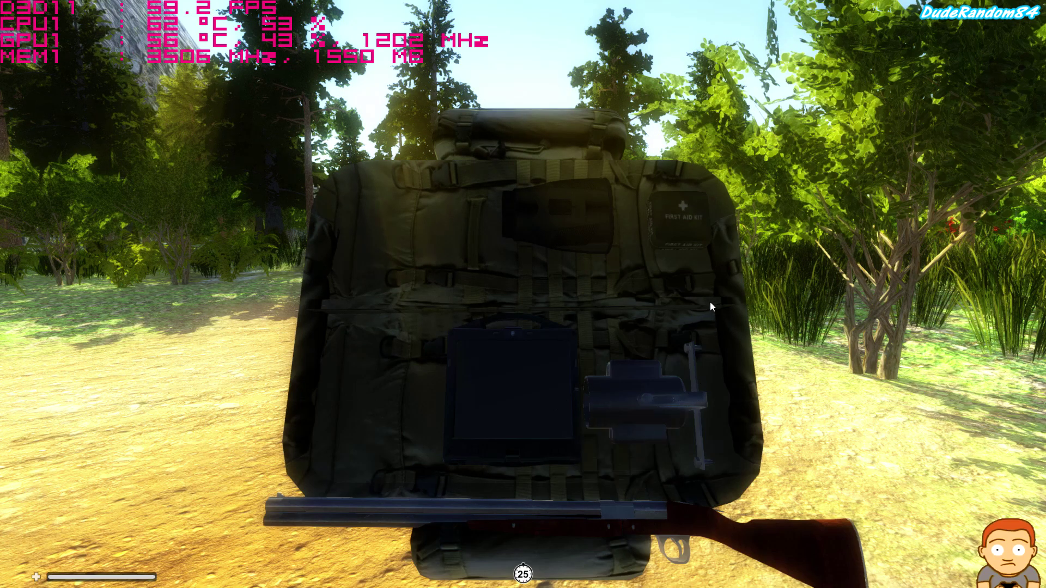
key("Tab")
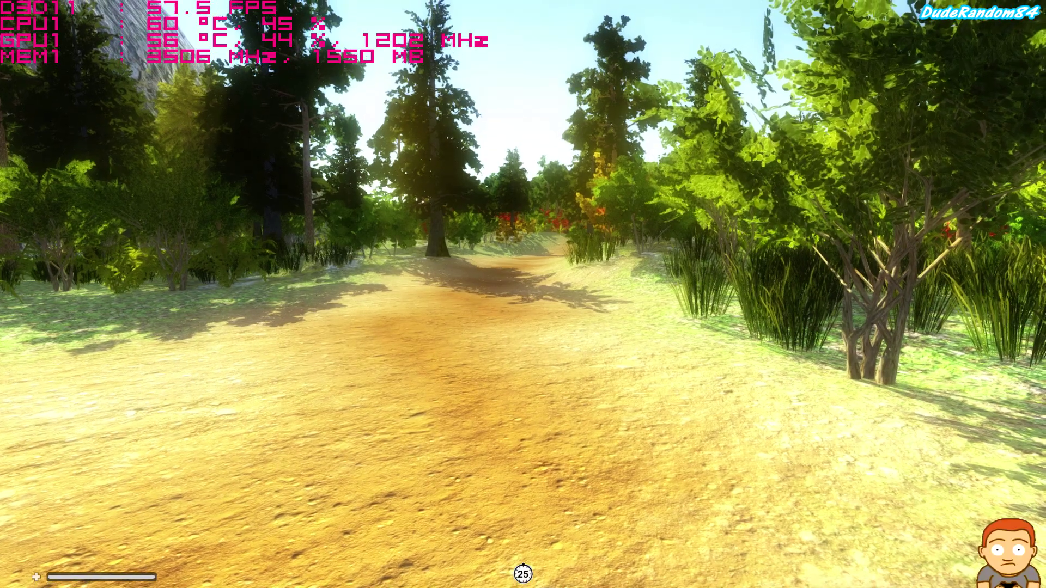
Walk away from camp along the dirt path past the colourful bushes
key("w")
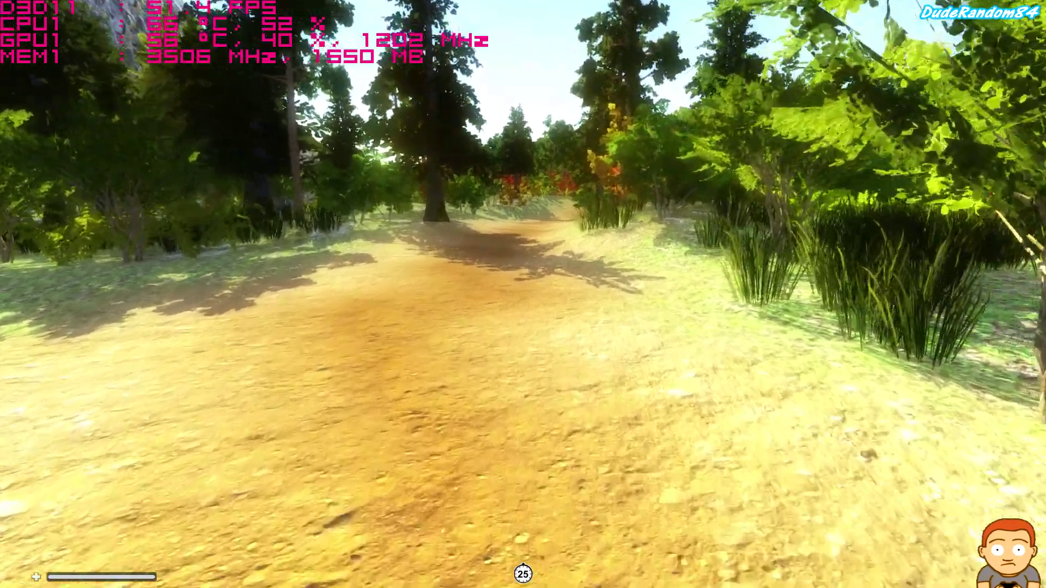
key("w")
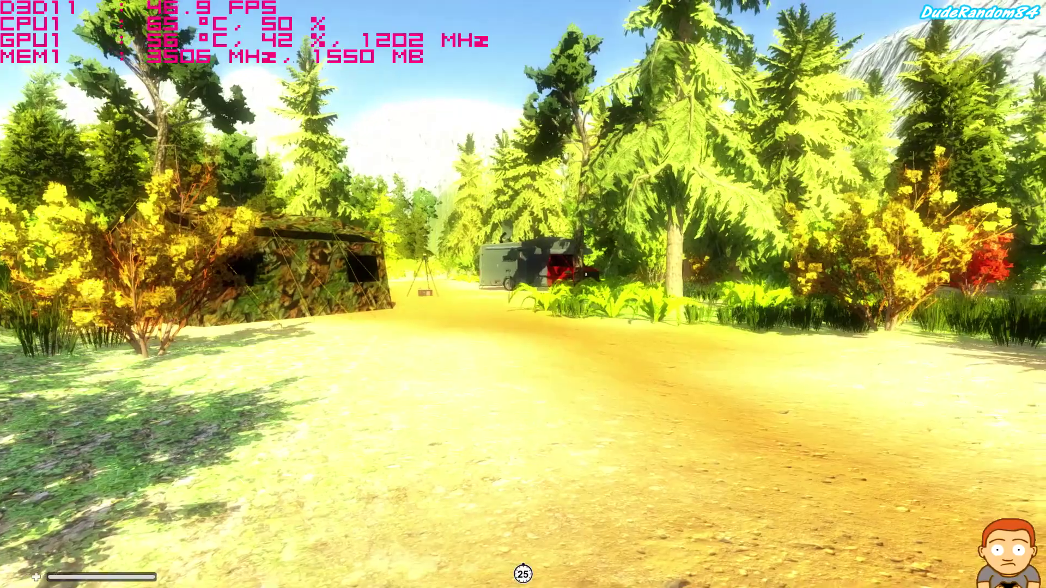
key("w")
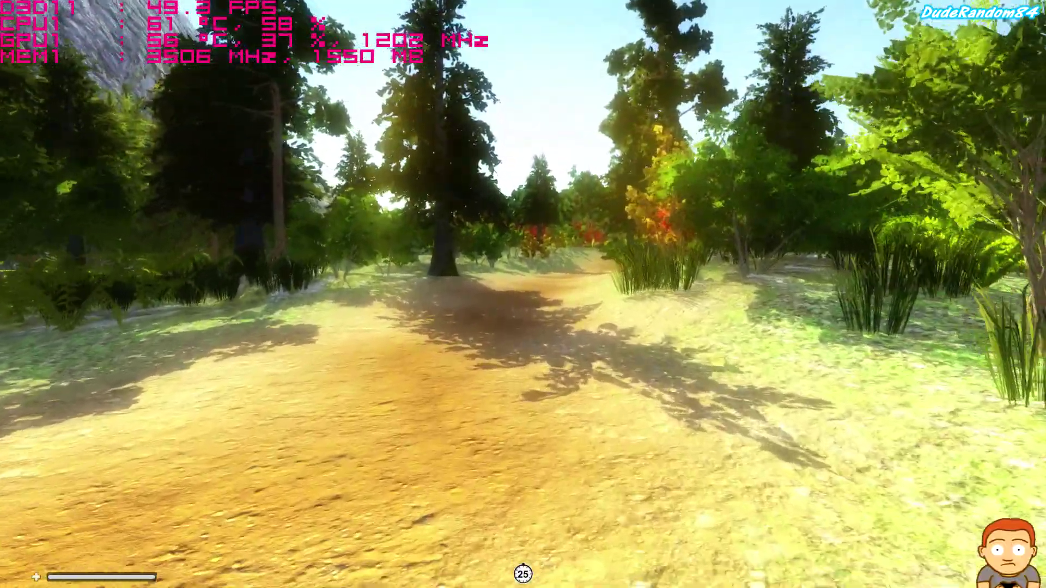
key("w")
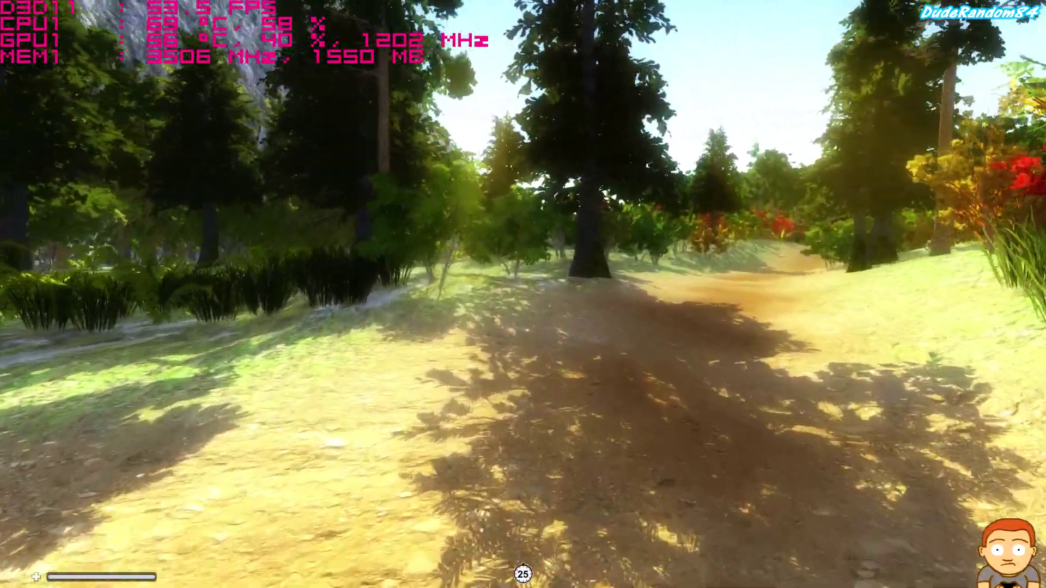
key("w")
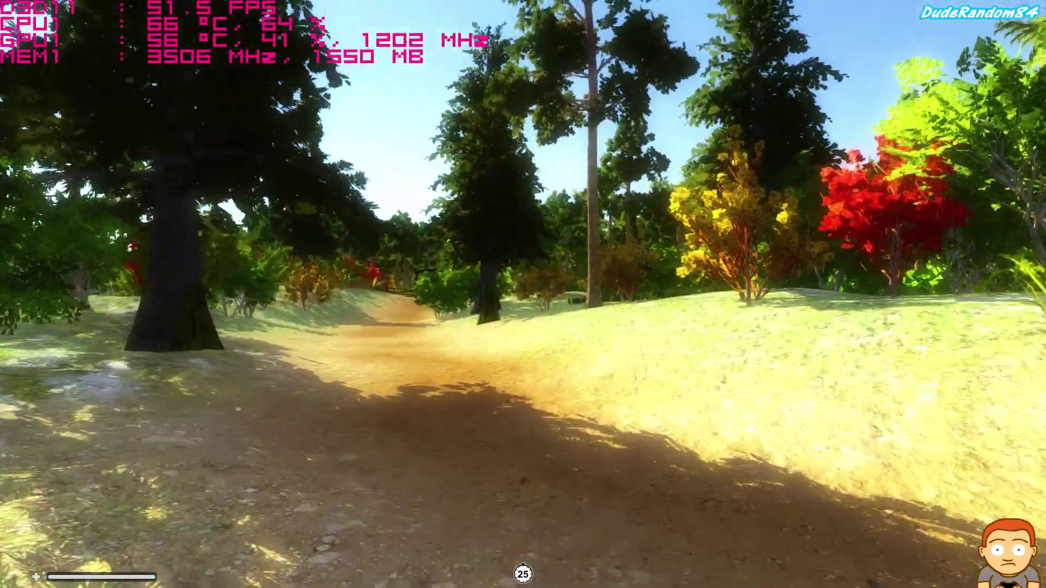
key("w")
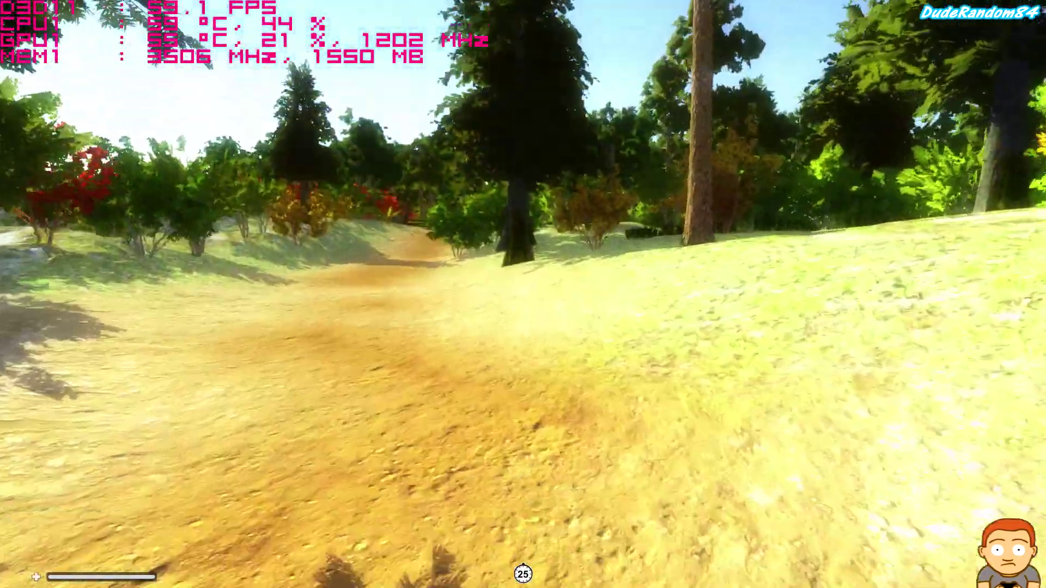
key("w")
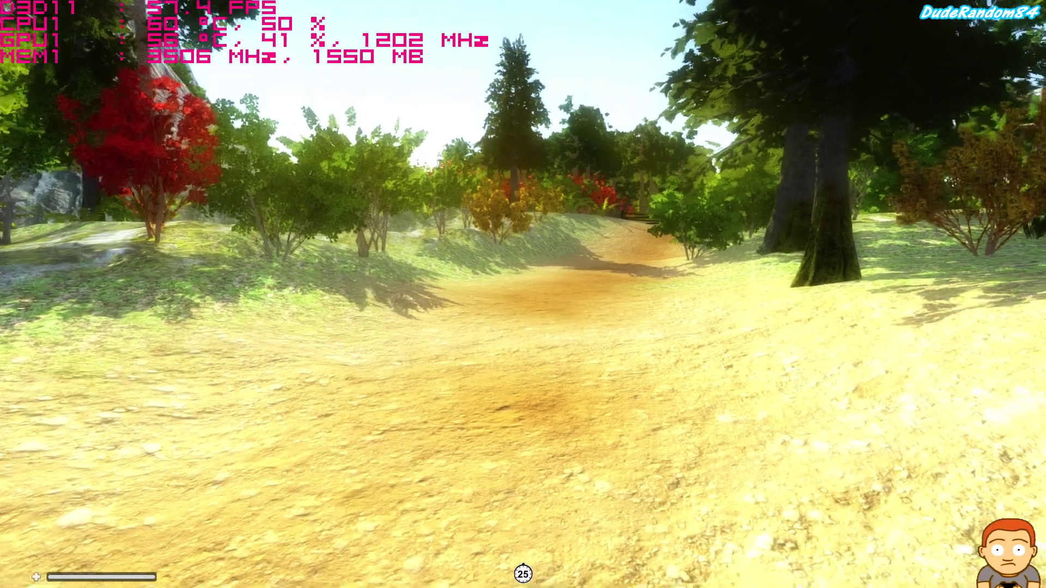
Pass under the wooden gate archway onto the forest road by the red bushes
key("w")
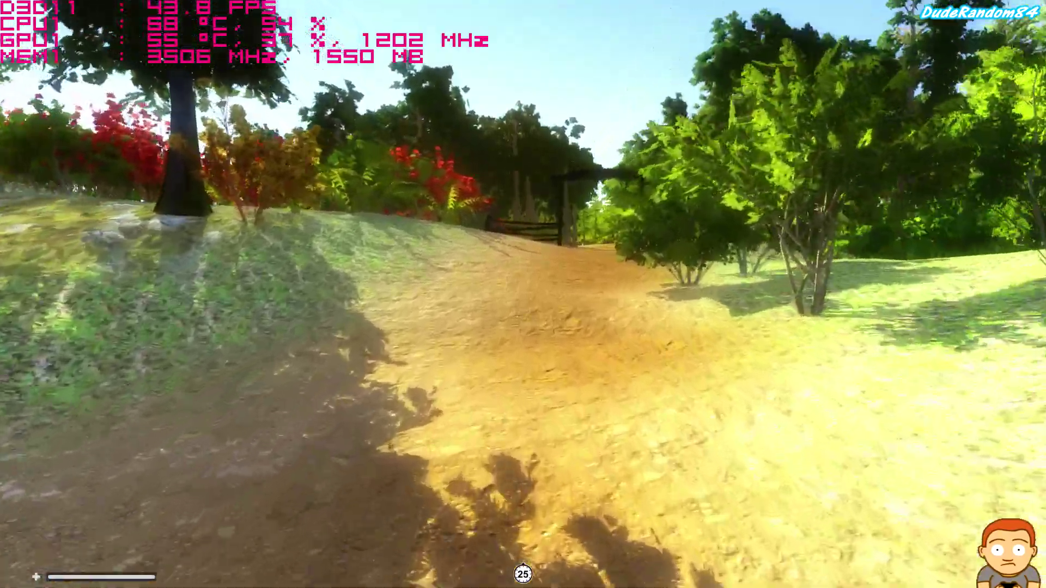
key("w")
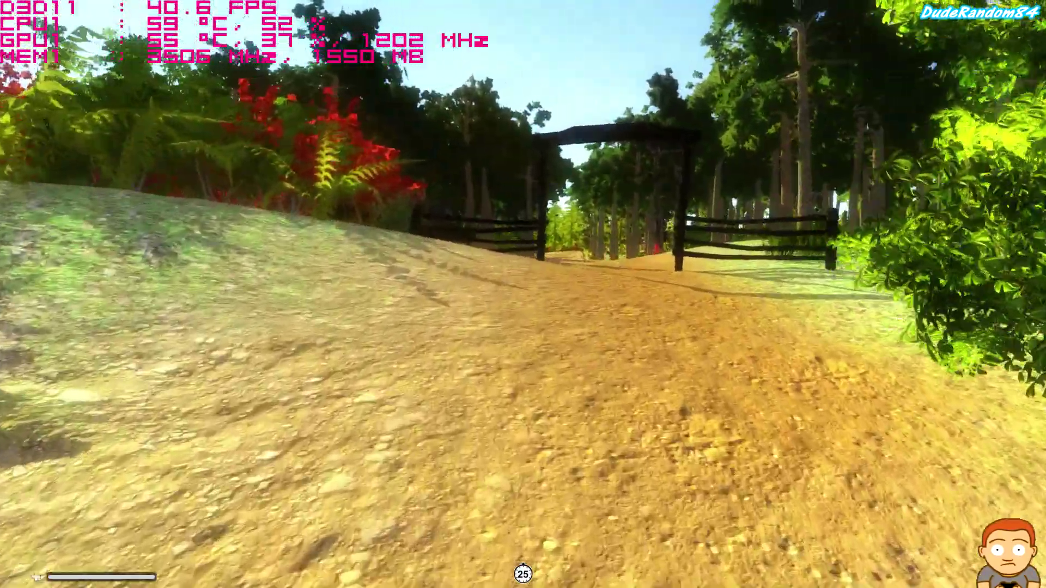
key("w")
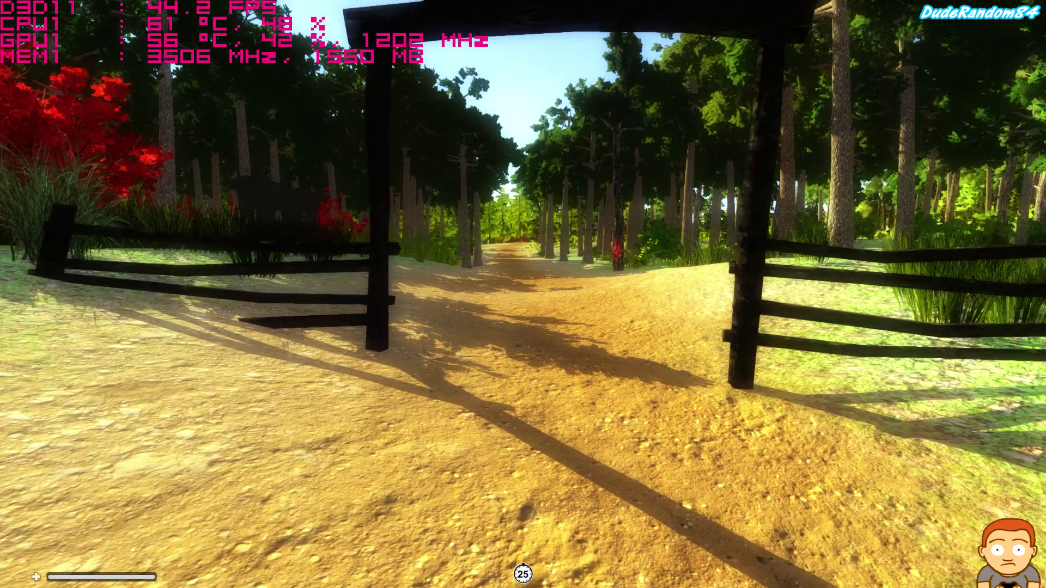
key("s")
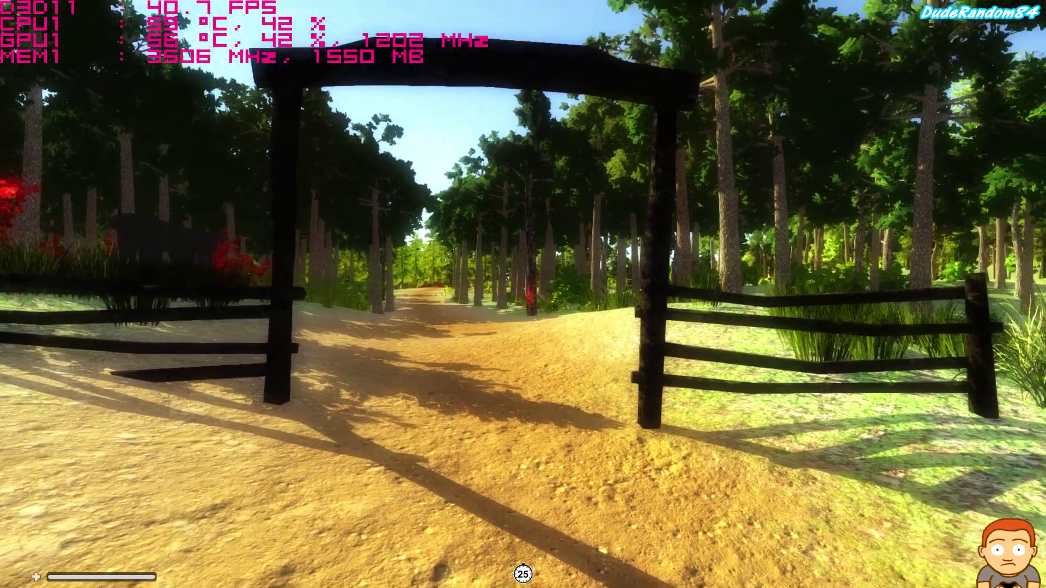
key("a")
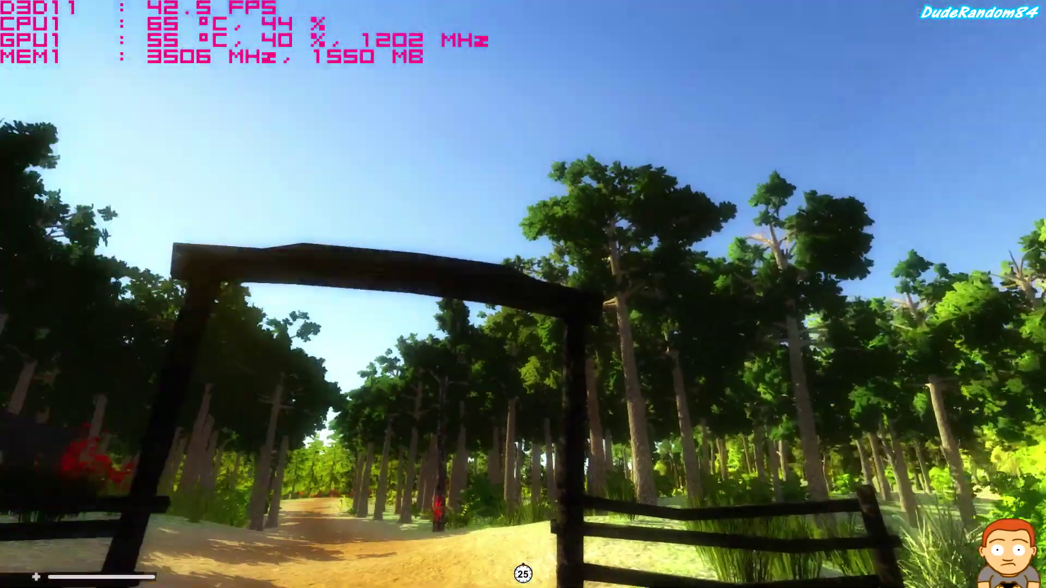
key("w")
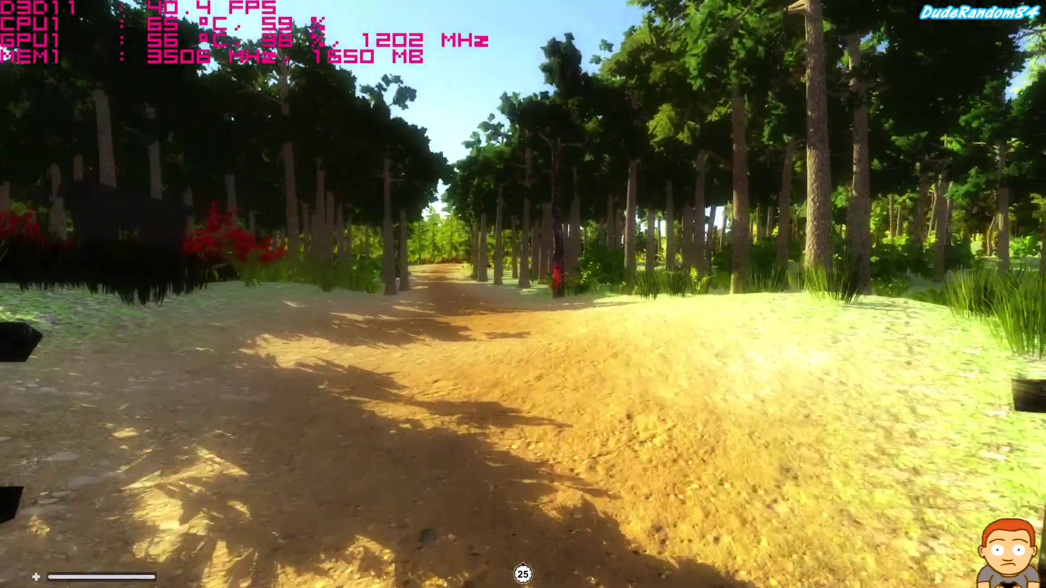
key("a")
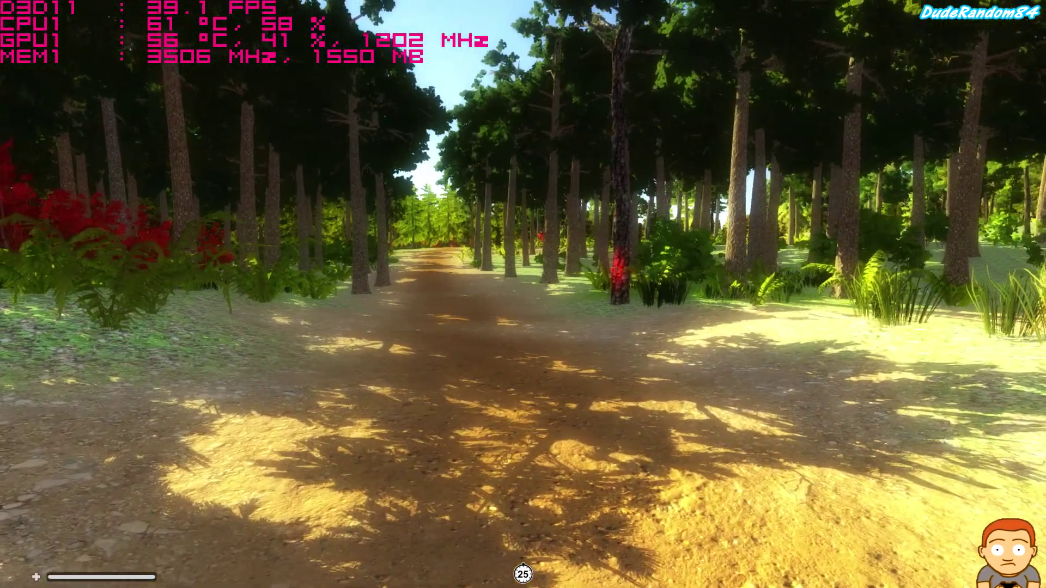
Walk past the small dark hut and red bushes, heading back toward the path
key("a")
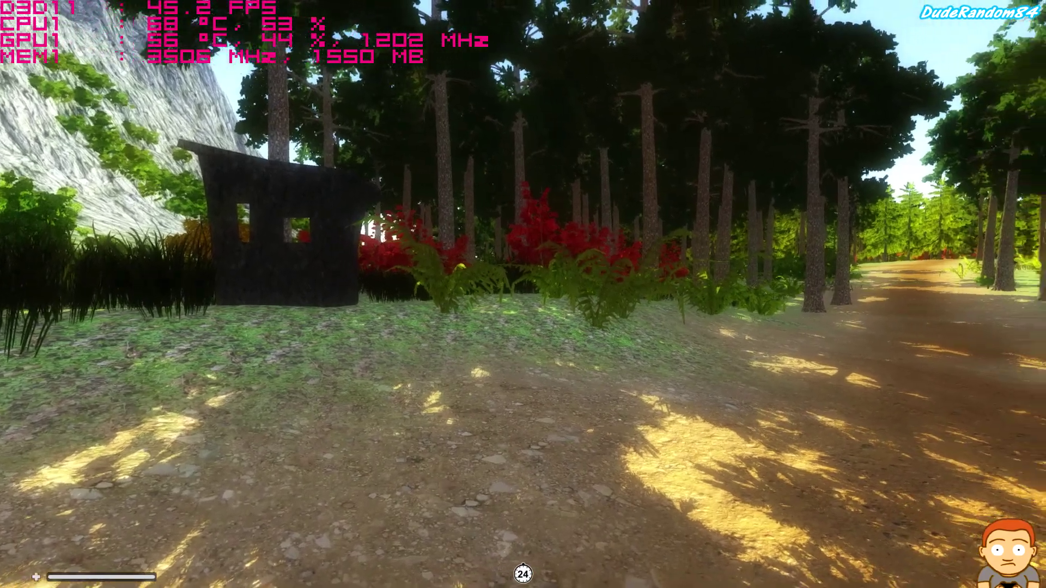
key("d")
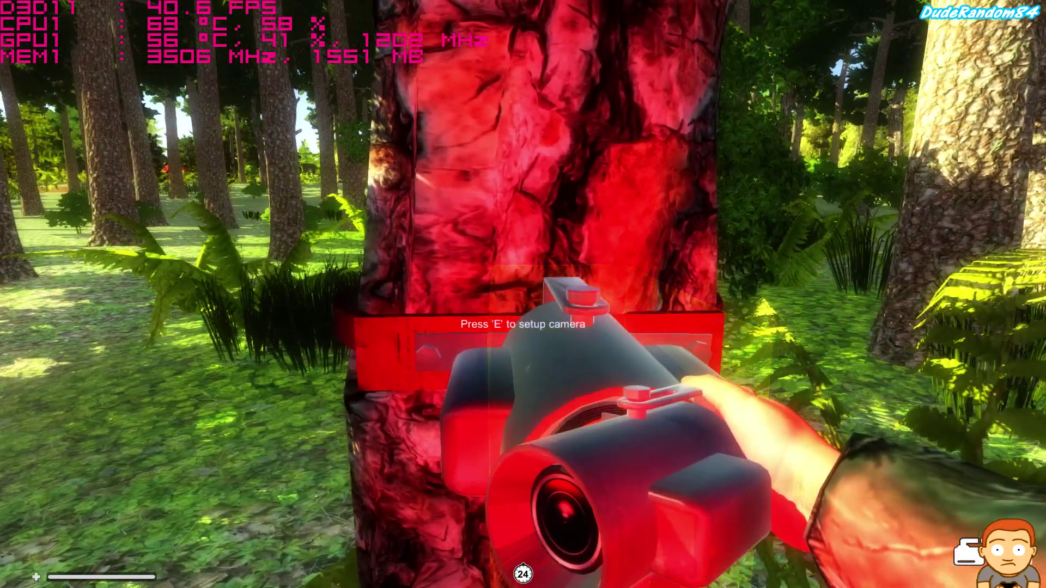
Mount a trail camera on the tree trunk and choose its camera slot
key("e")
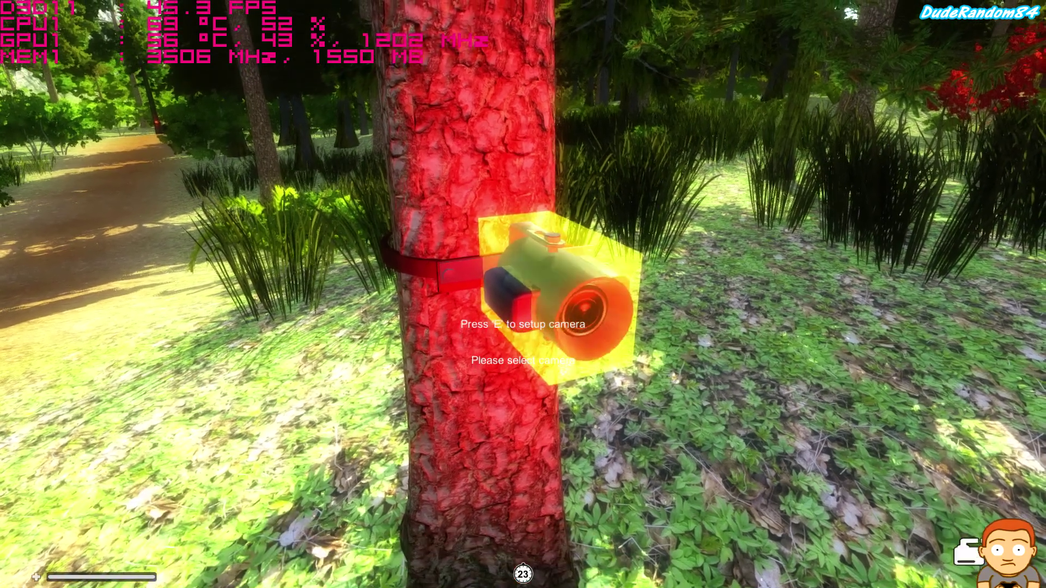
key("e")
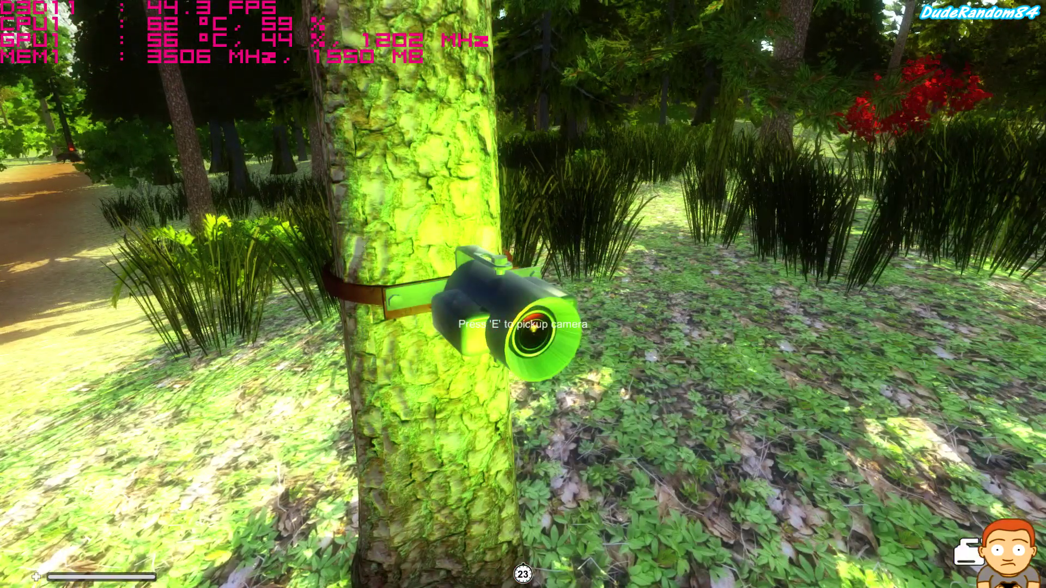
Switch back to the shotgun and walk down the forest path toward the boar
key("e")
key("1")
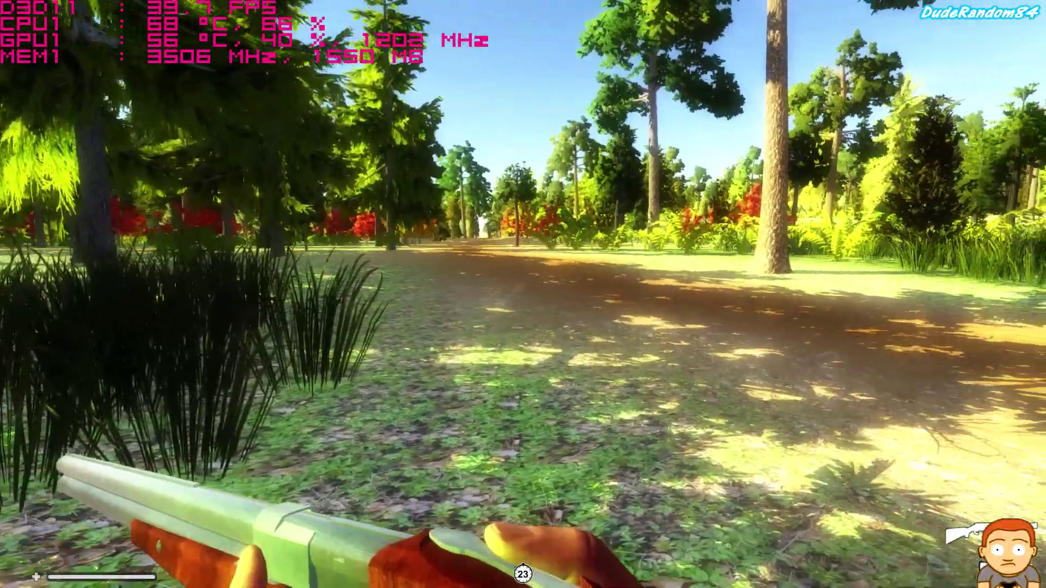
key("w")
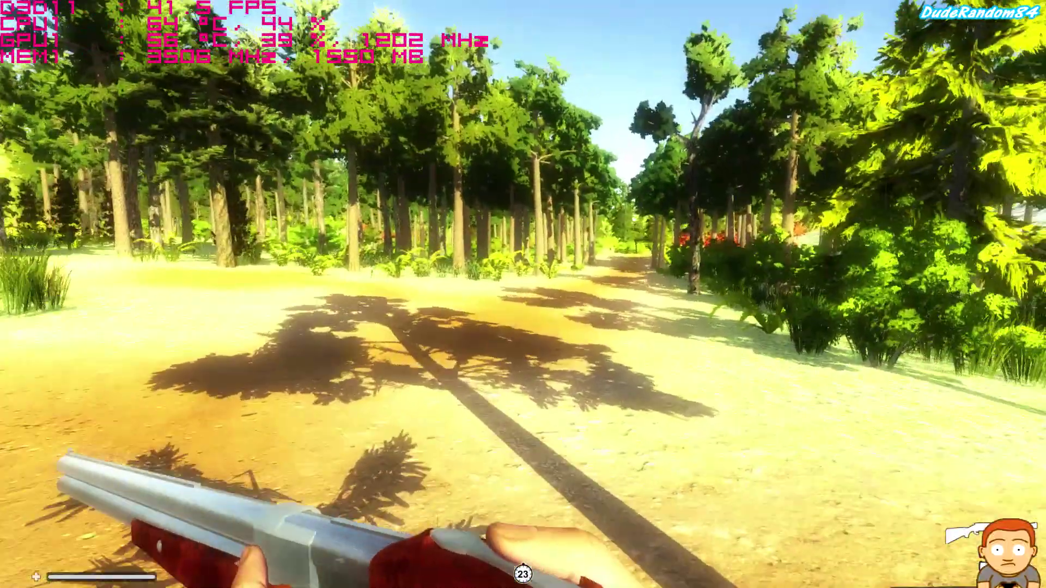
key("w")
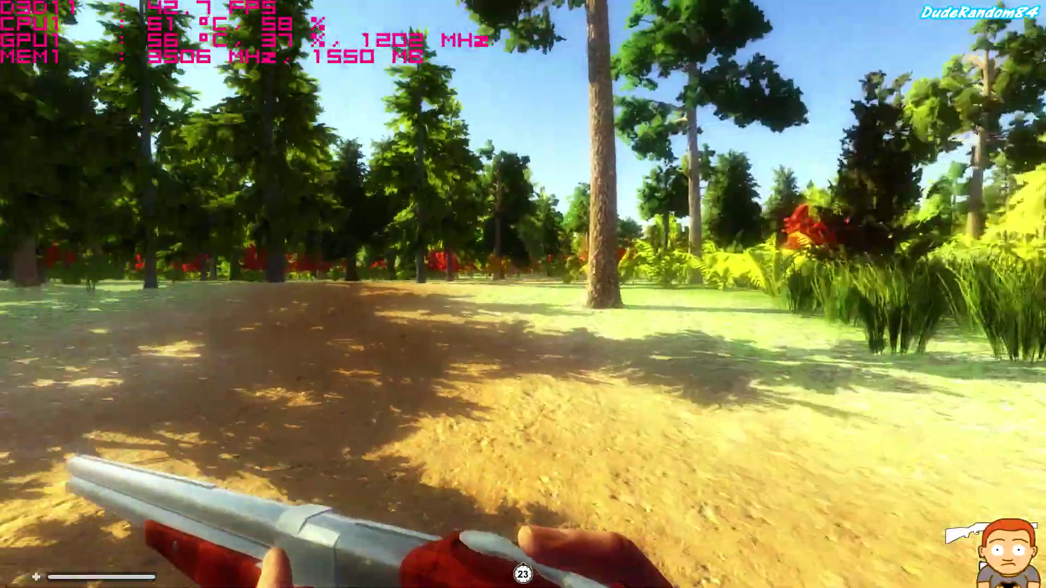
key("w")
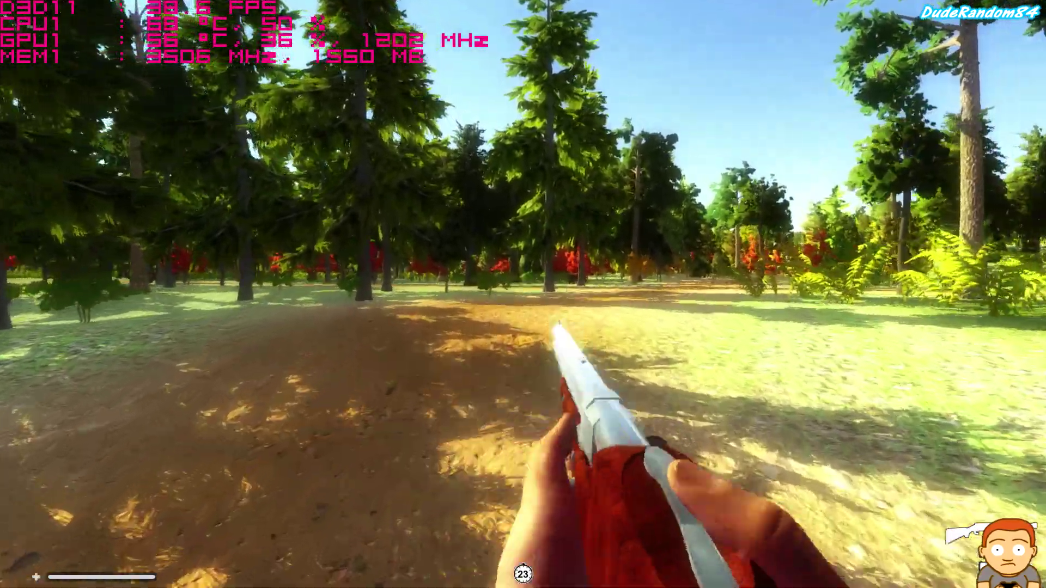
key("w")
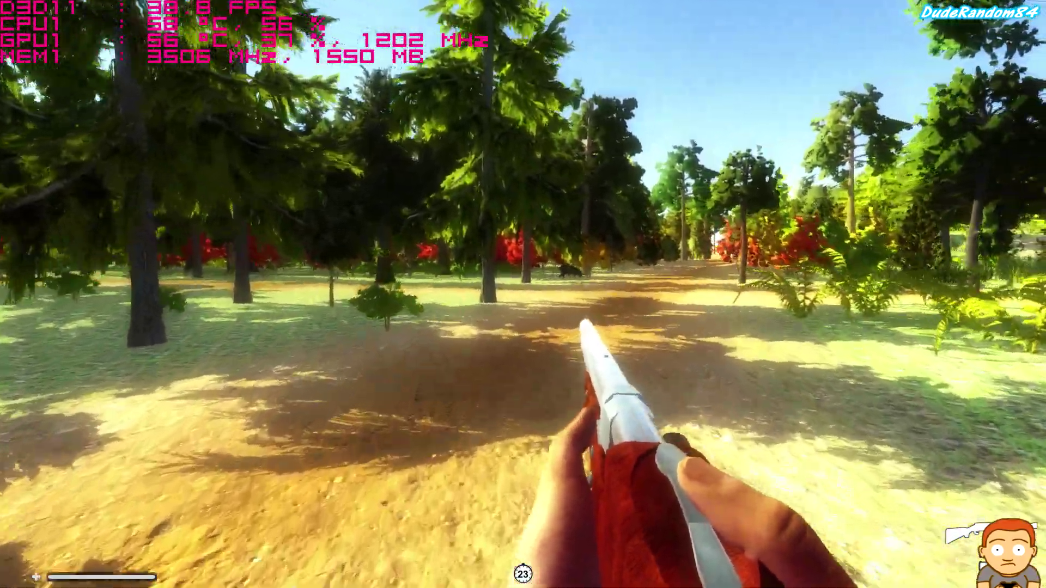
key("w")
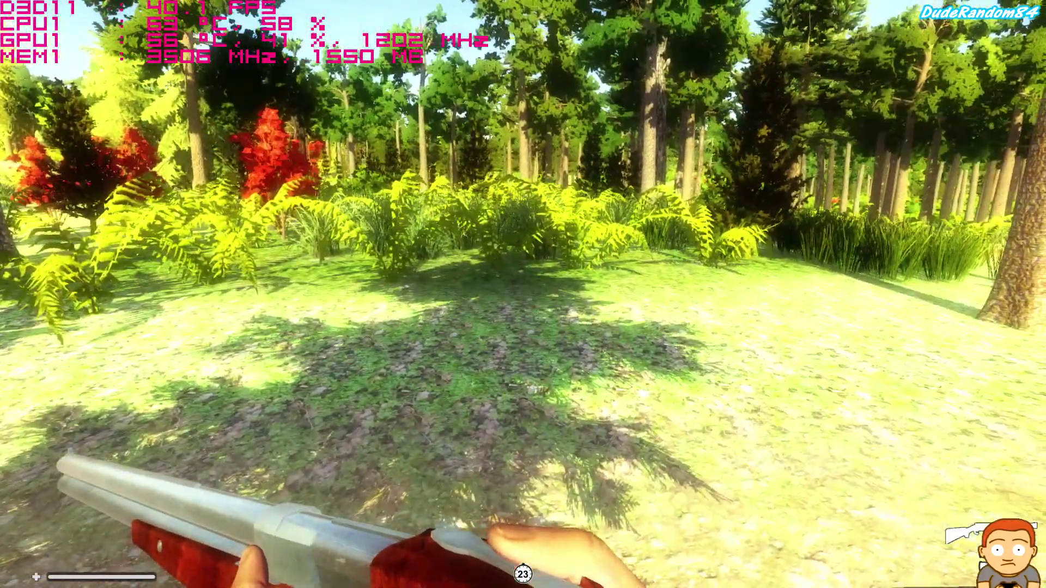
key("w")
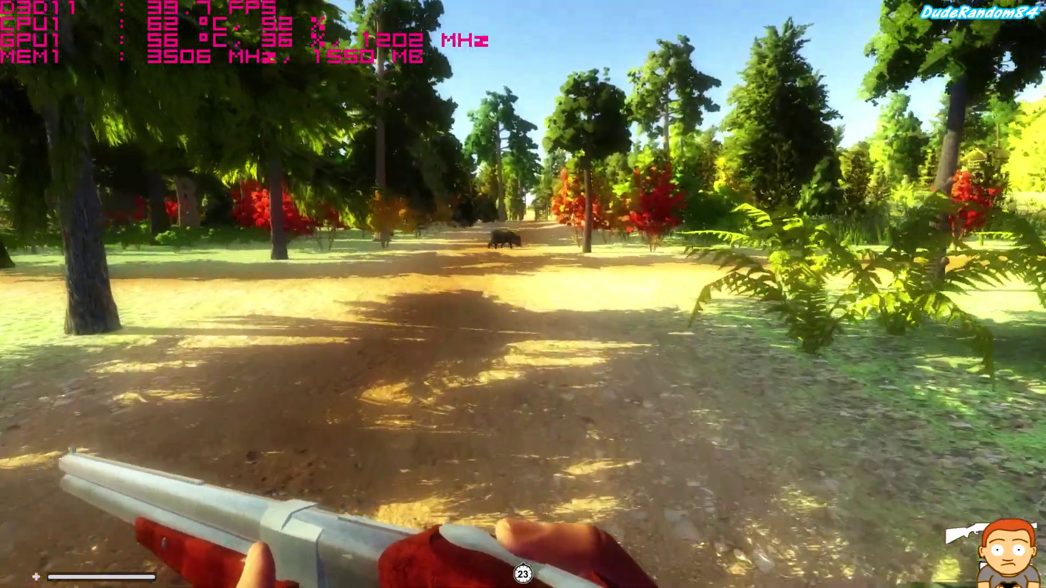
Briefly pause and resume, then chase the boar in among the red-leaved trees
key("Escape")
left_click(523, 295)
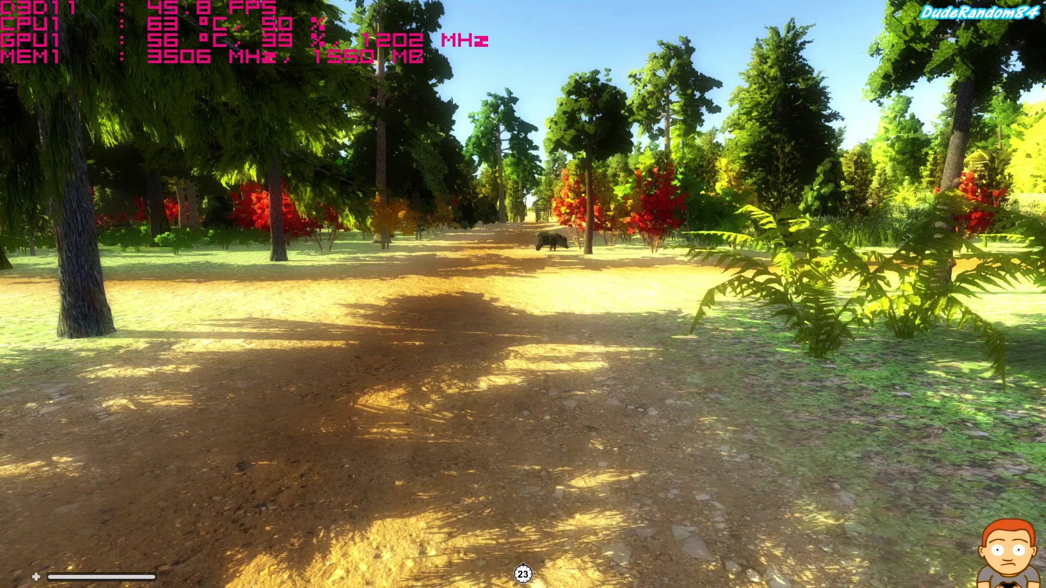
key("w")
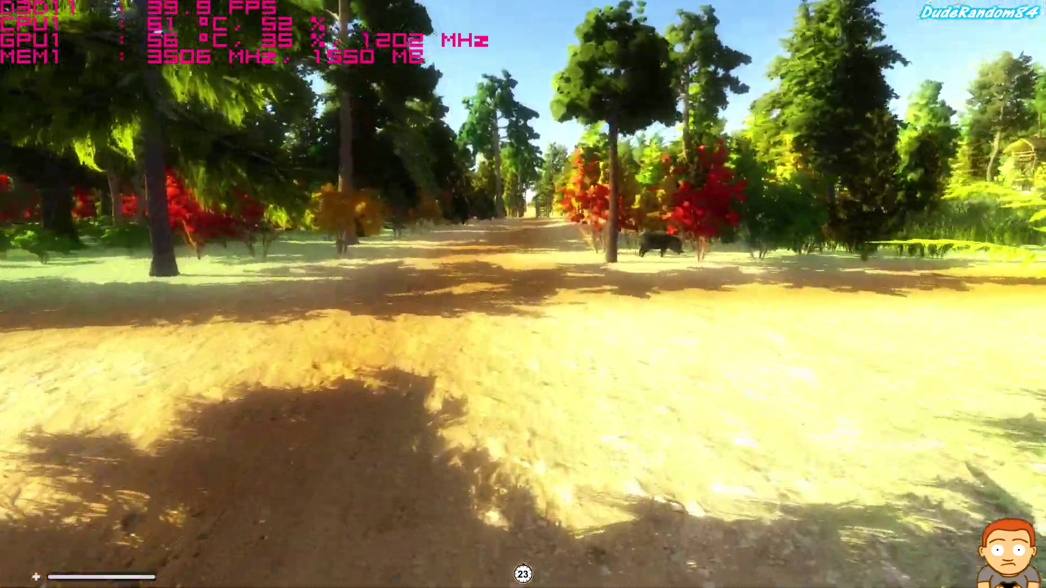
key("w")
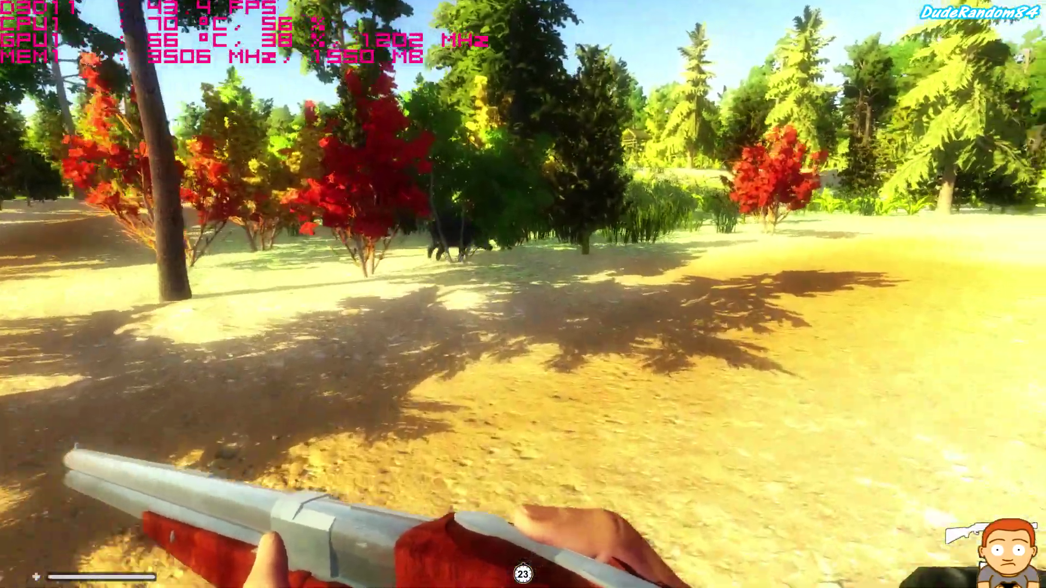
key("w")
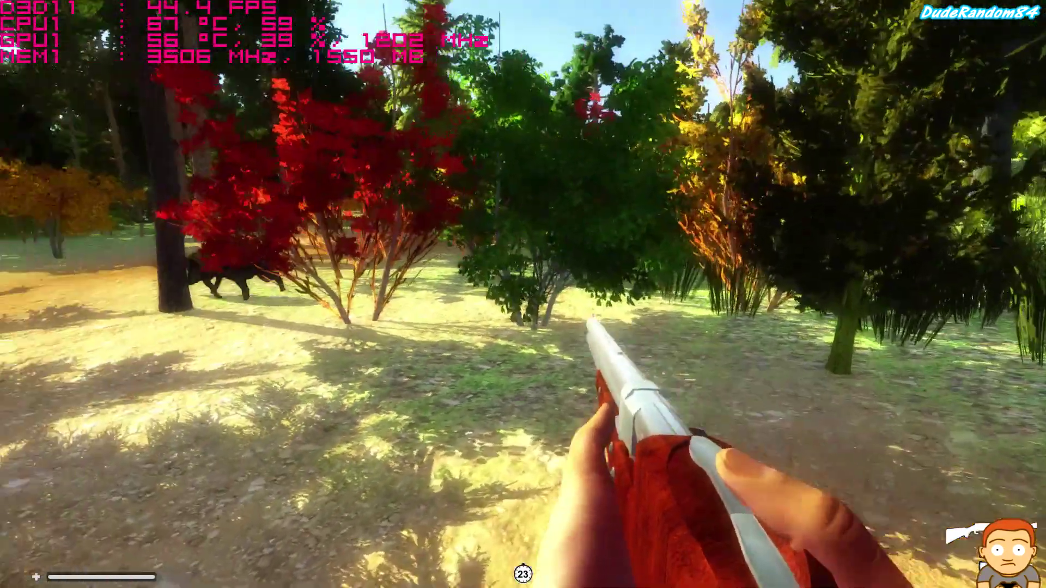
key("w")
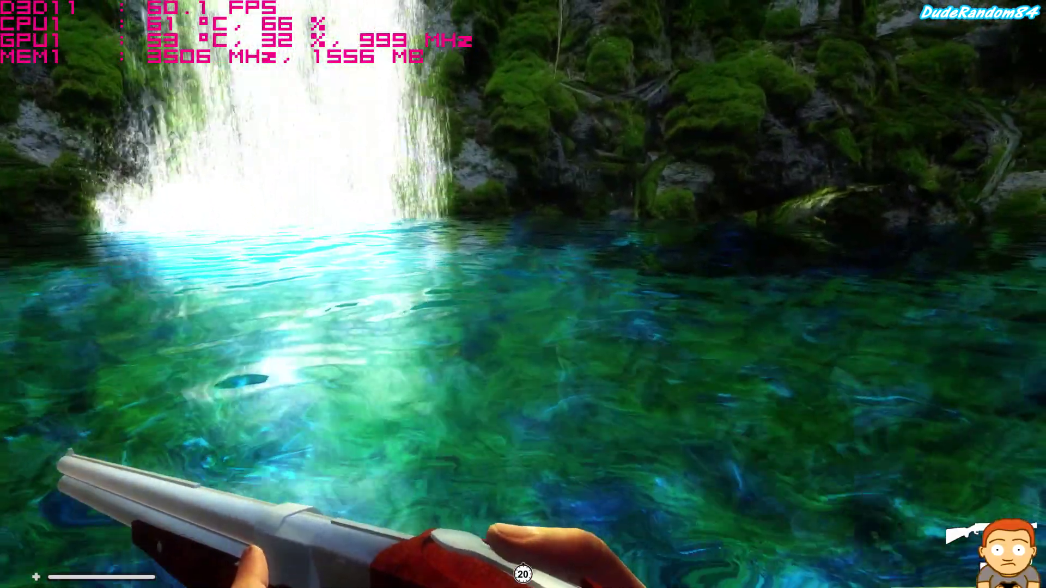
Walk to the turquoise waterfall pool and look across the water and far shoreline
key("w")
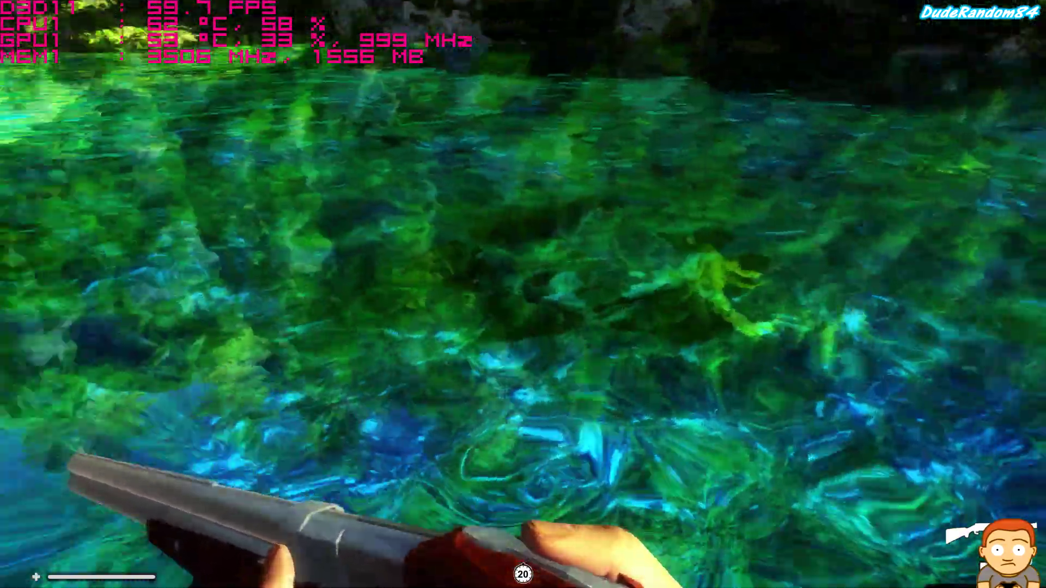
key("w")
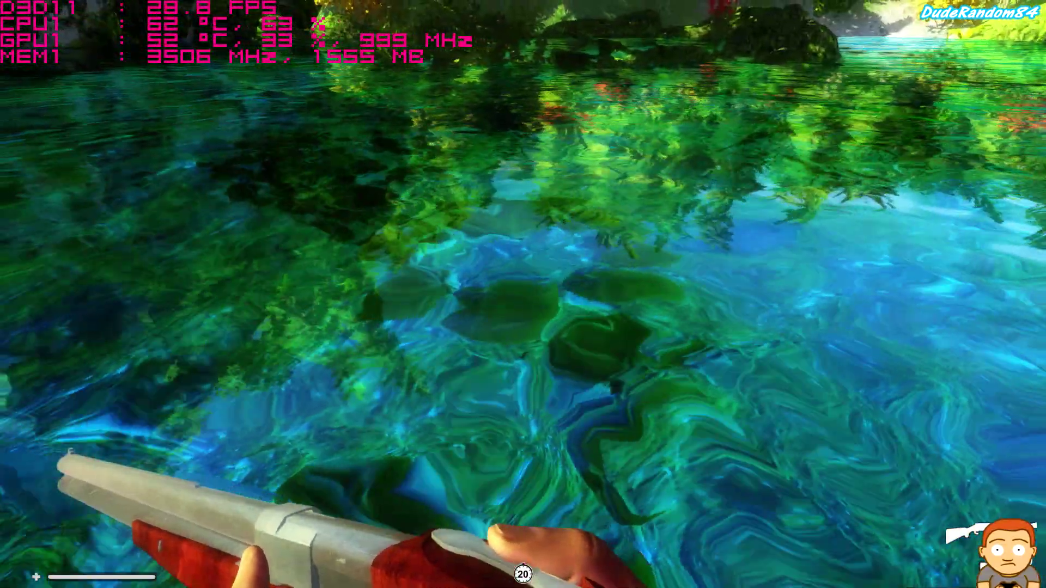
key("w")
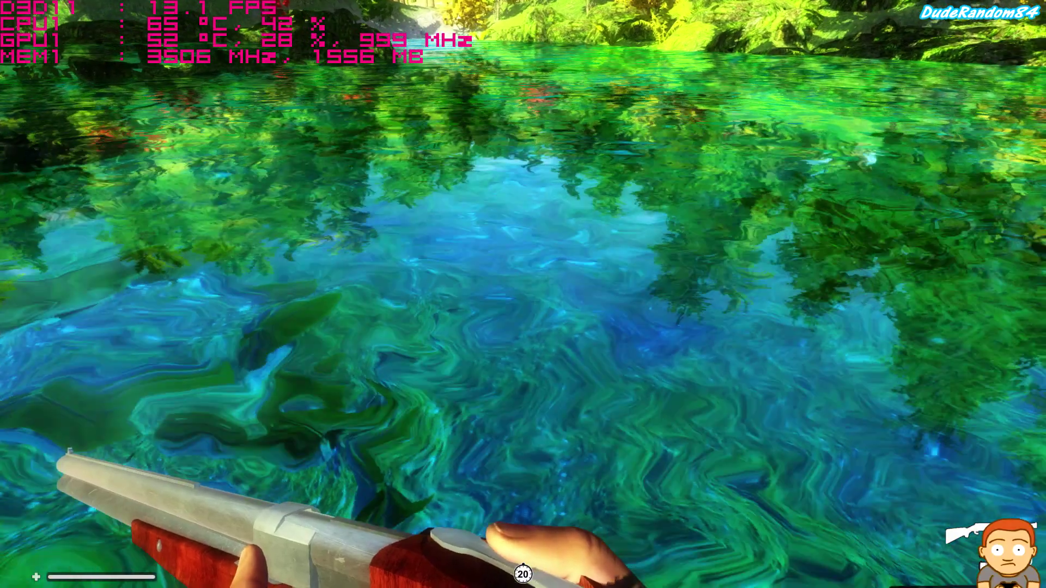
key("w")
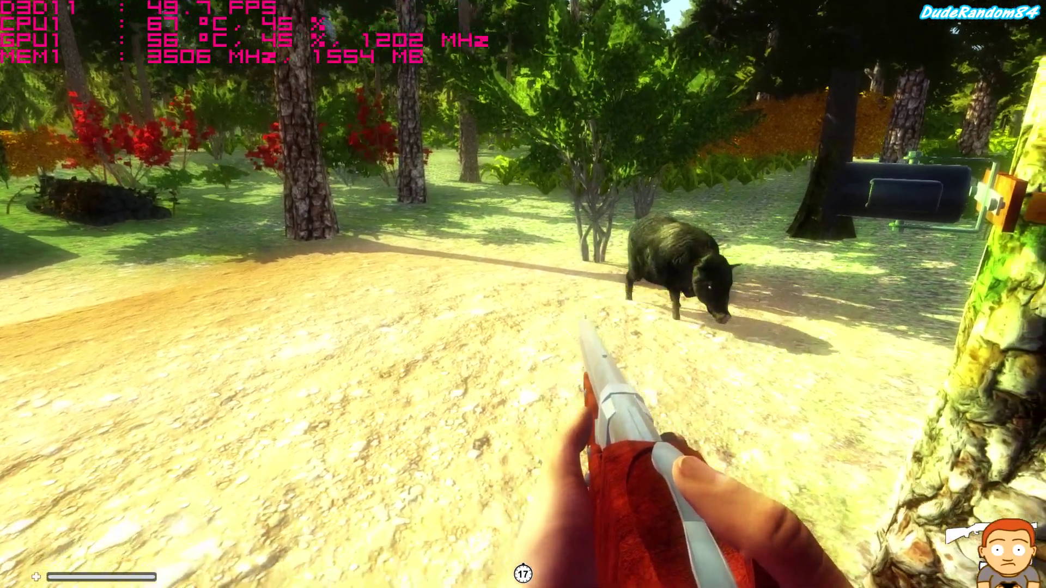
Fire the shotgun twice at the boar, then aim down the sights
left_click(523, 294)
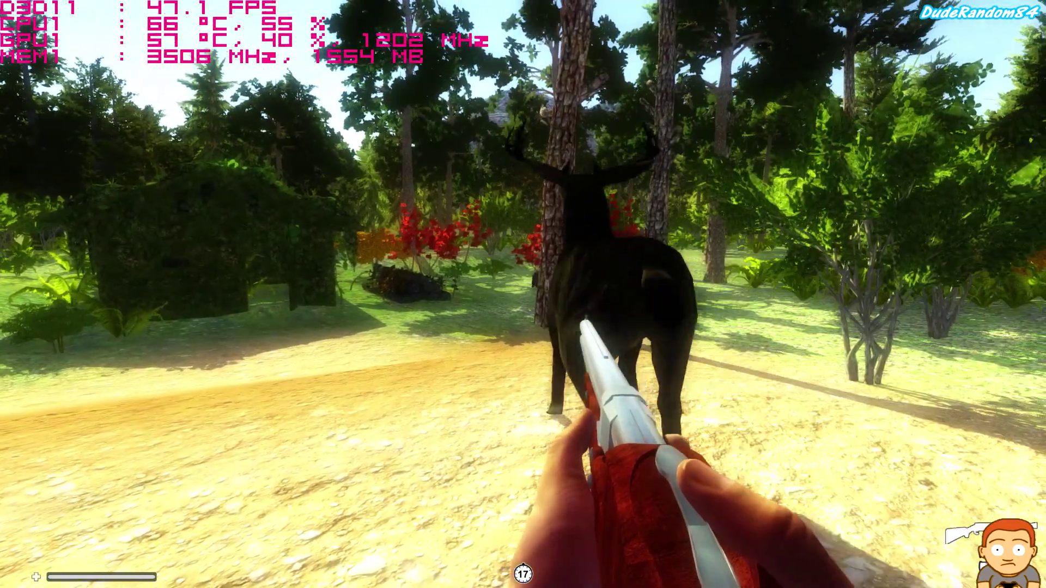
left_click(523, 294)
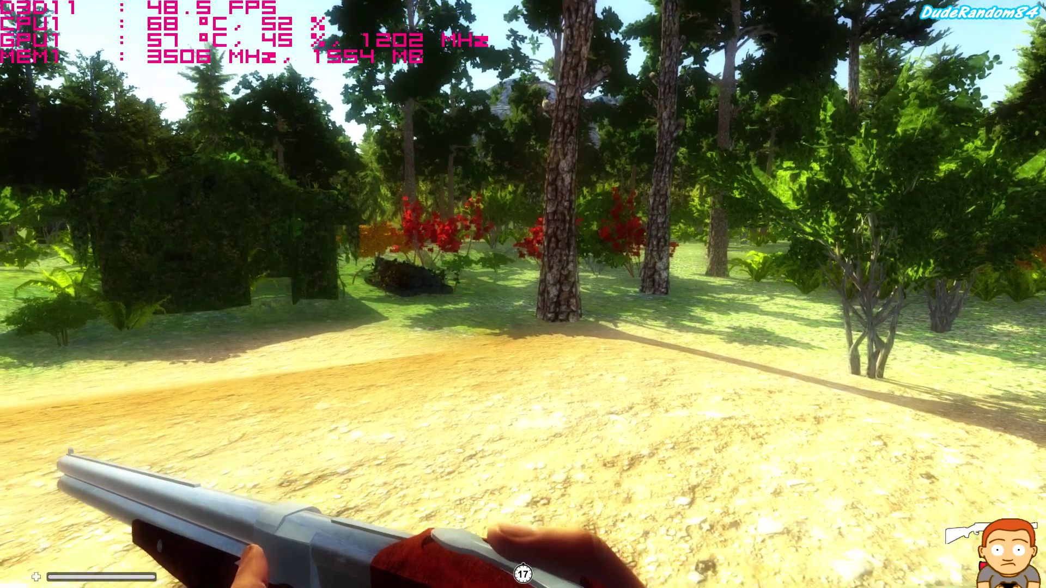
right_click(523, 295)
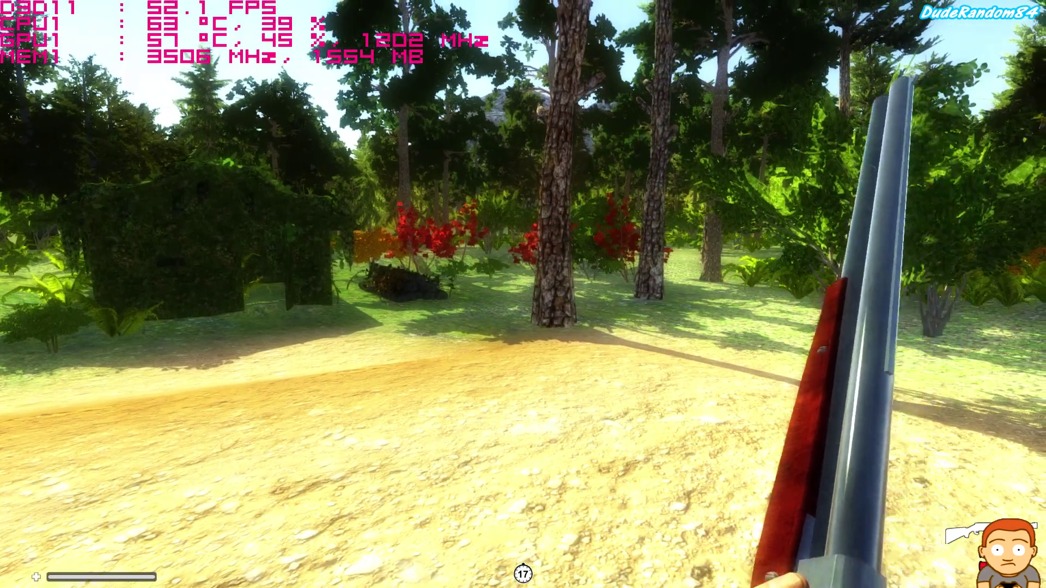
Watch the trail camera feeds, flicking between views with A and D
key("e")
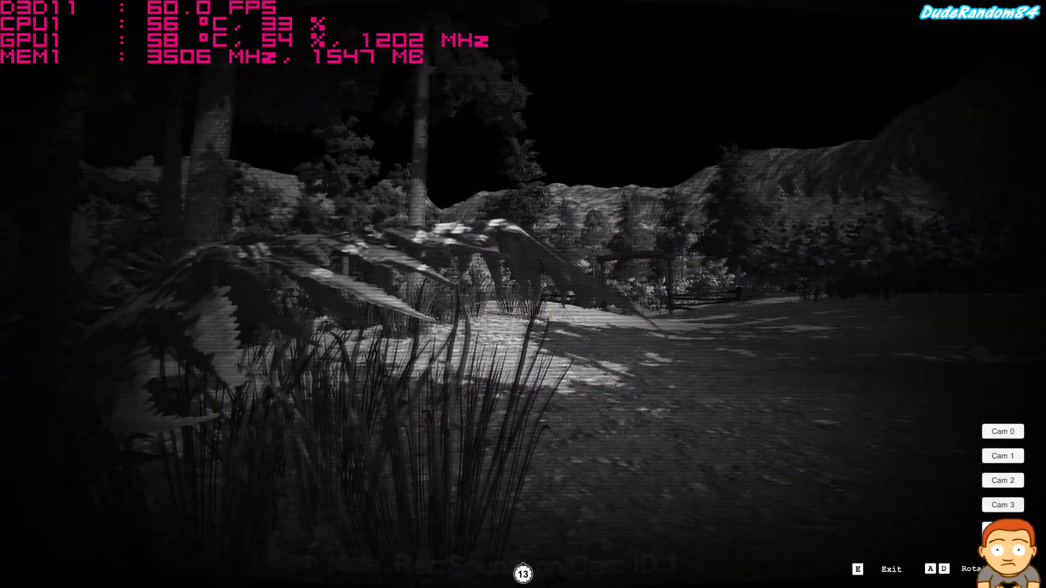
key("d")
key("a")
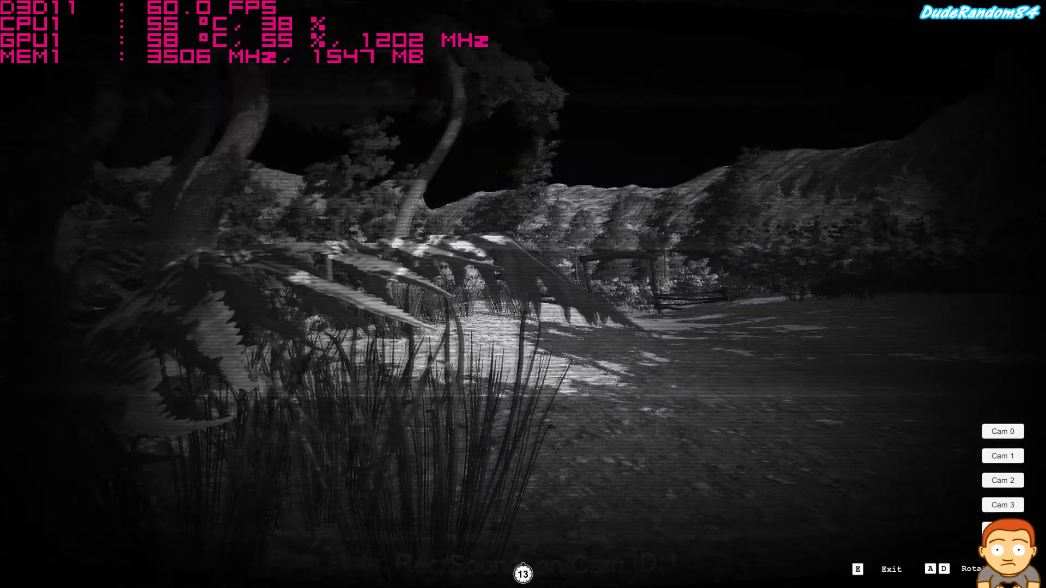
key("d")
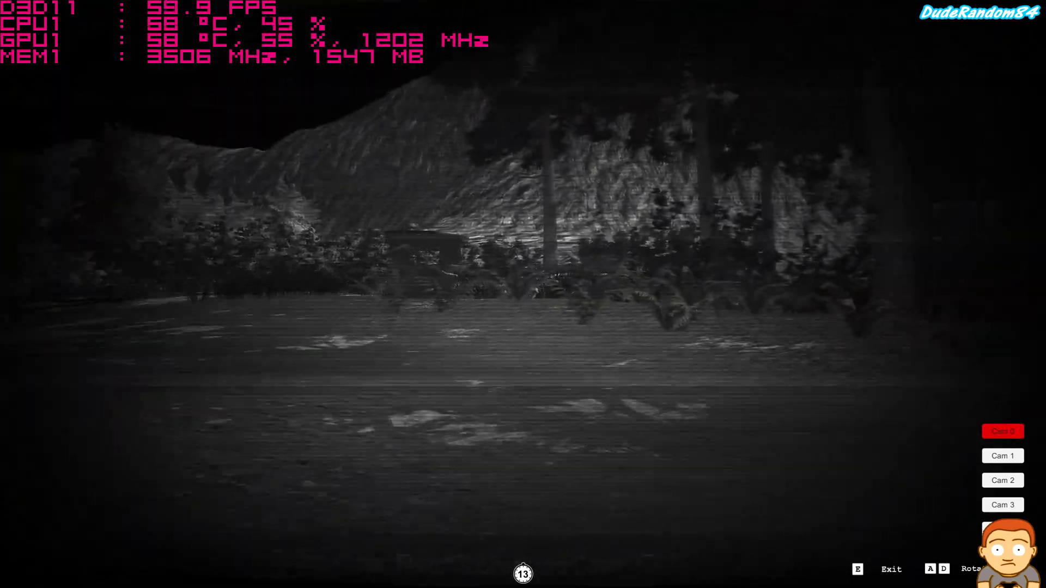
key("d")
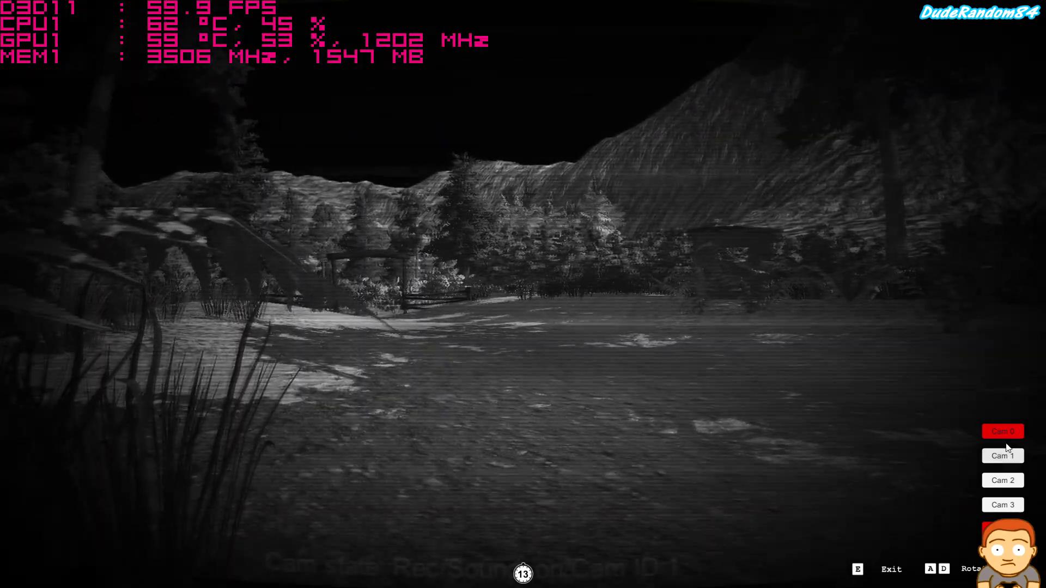
Switch to Cam 2, then settle on Cam 3's feed and pause briefly
left_click(1003, 480)
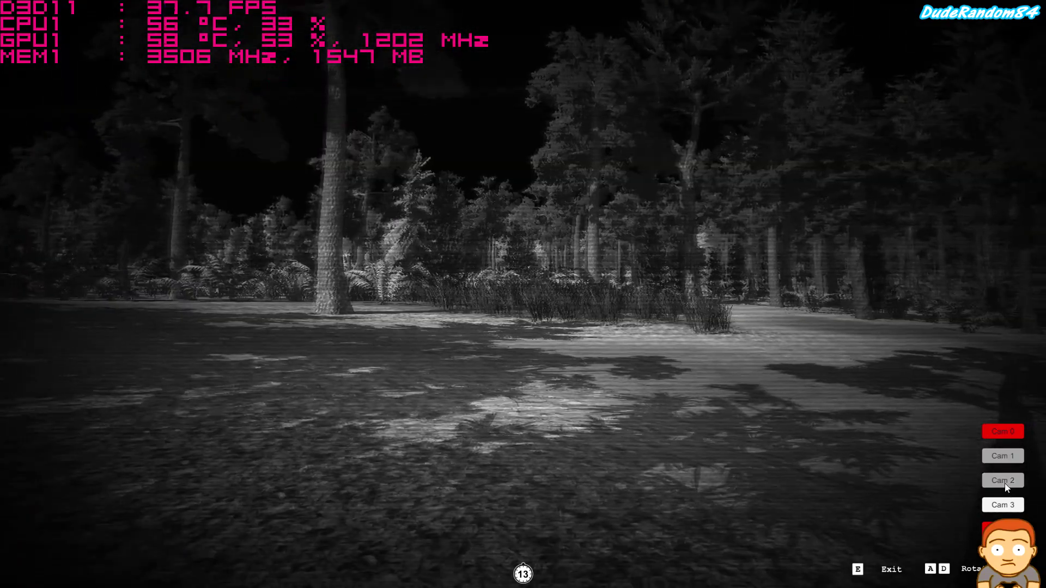
left_click(1002, 505)
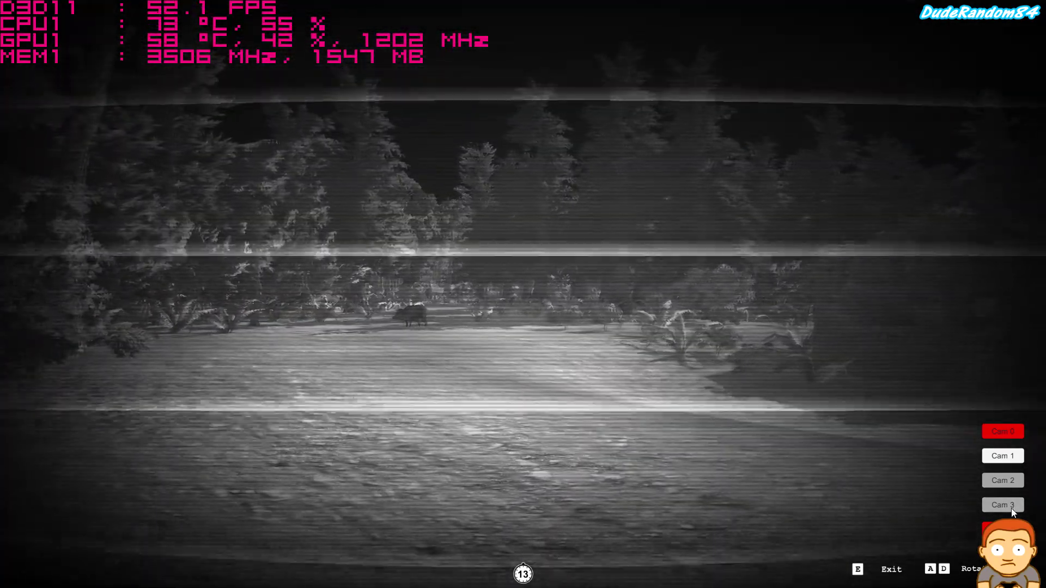
left_click(1011, 508)
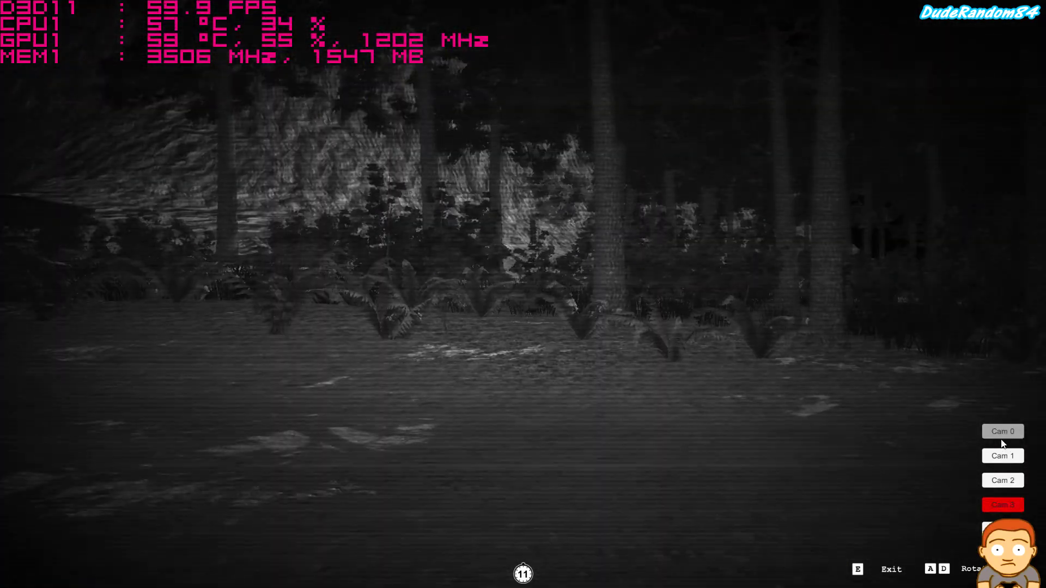
key("Escape")
key("Escape")
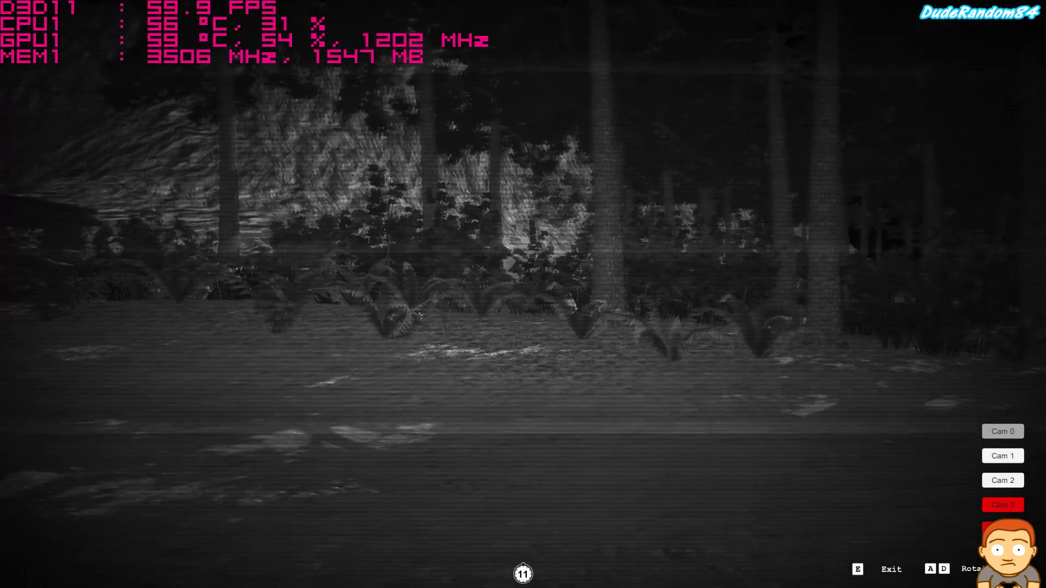
Exit the camera feed viewer, returning to the dark monitor desk
key("e")
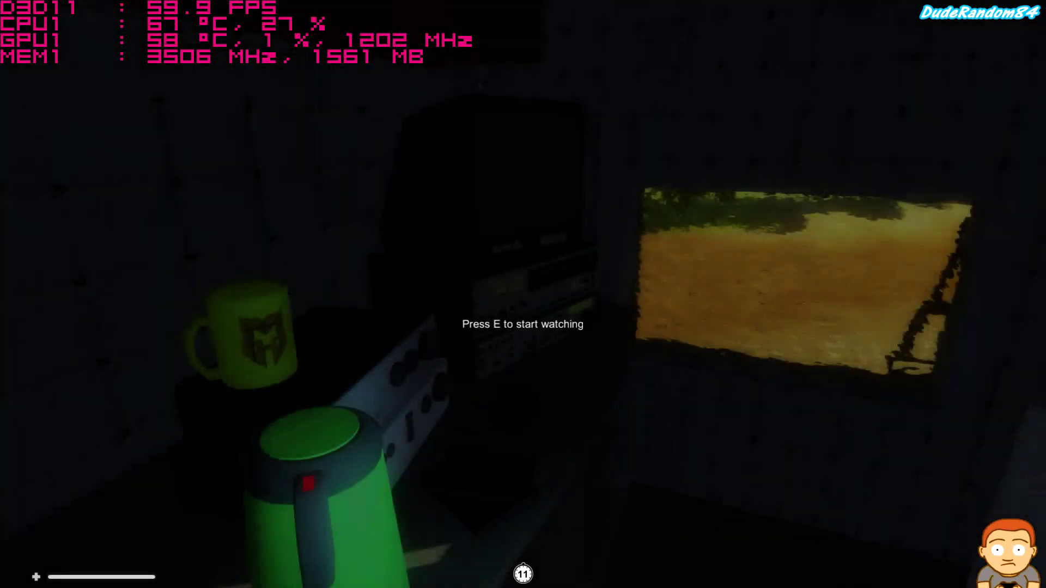